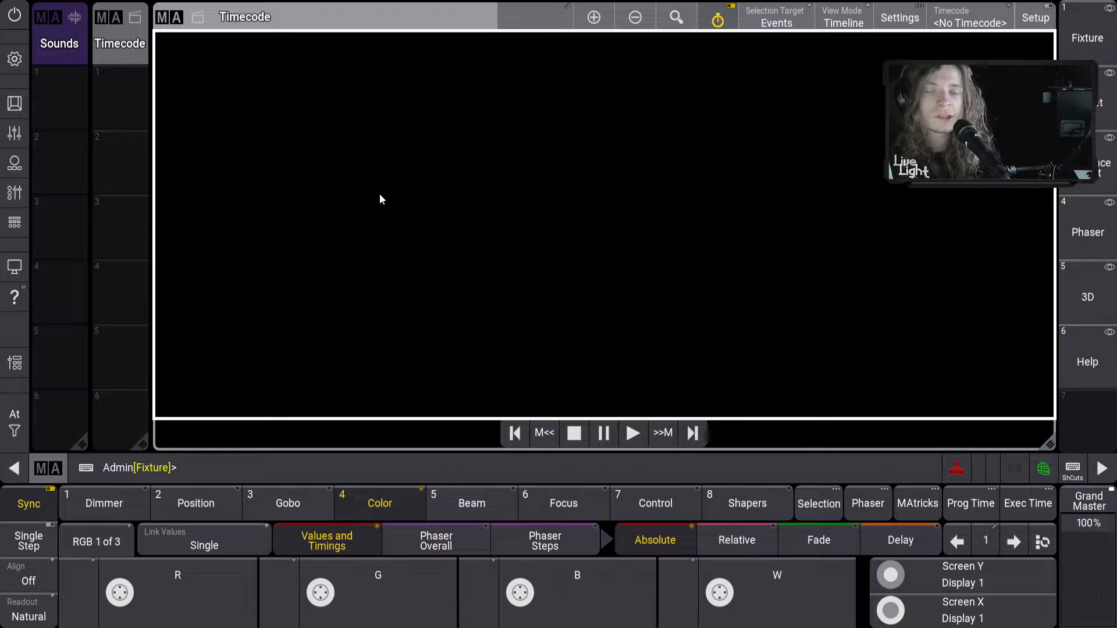
Remove the Sounds pool window and add it again beside the Timecode pool
left_click(47, 19)
left_click(298, 27)
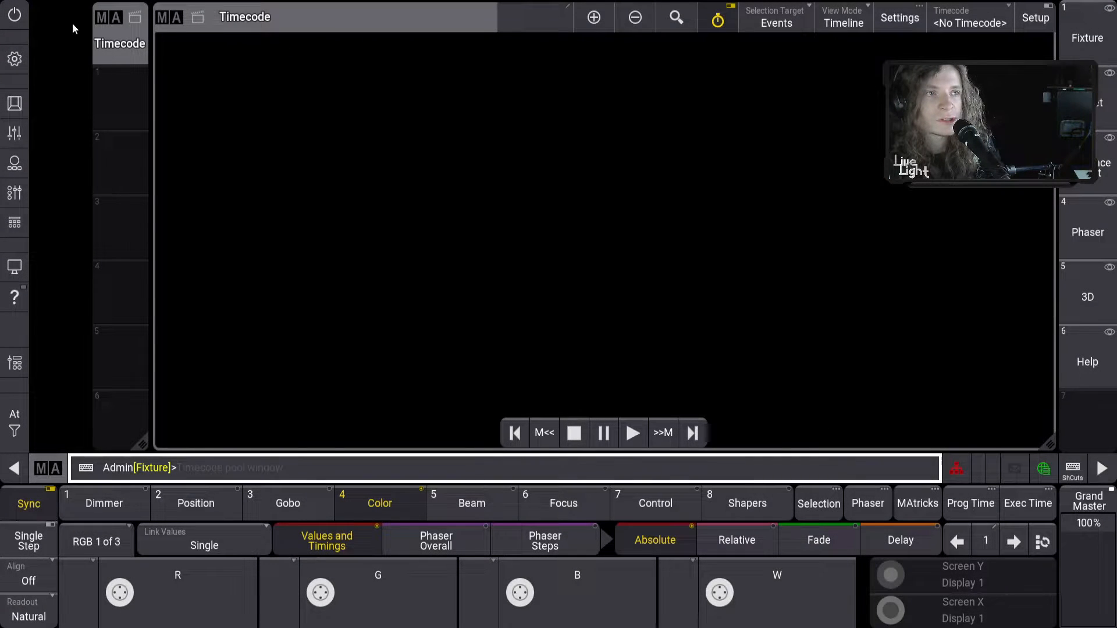
left_click(41, 15)
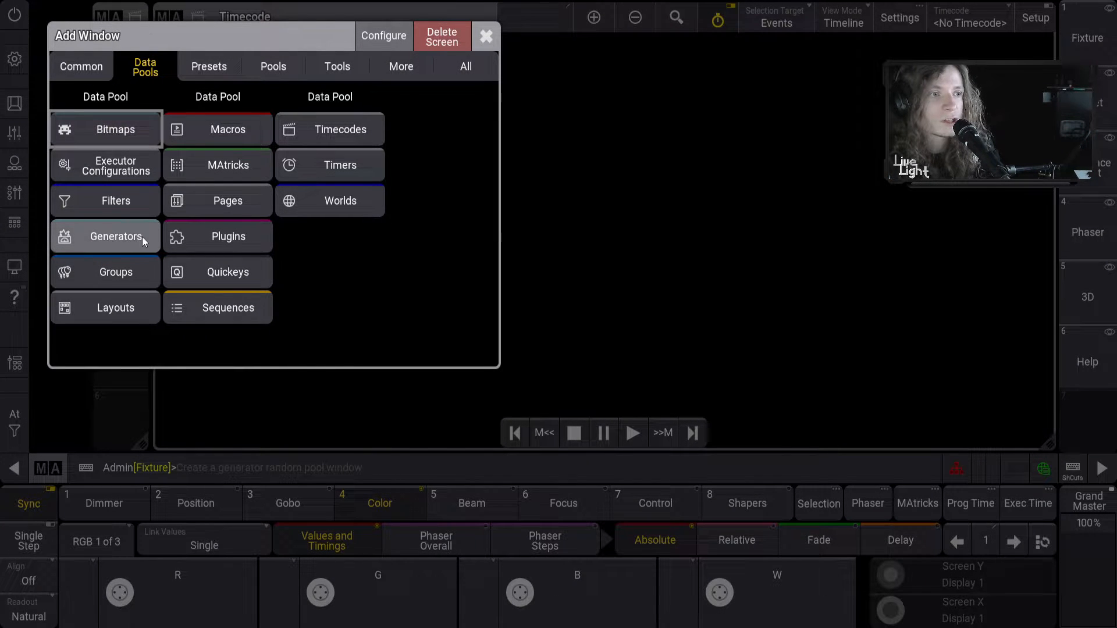
left_click(278, 75)
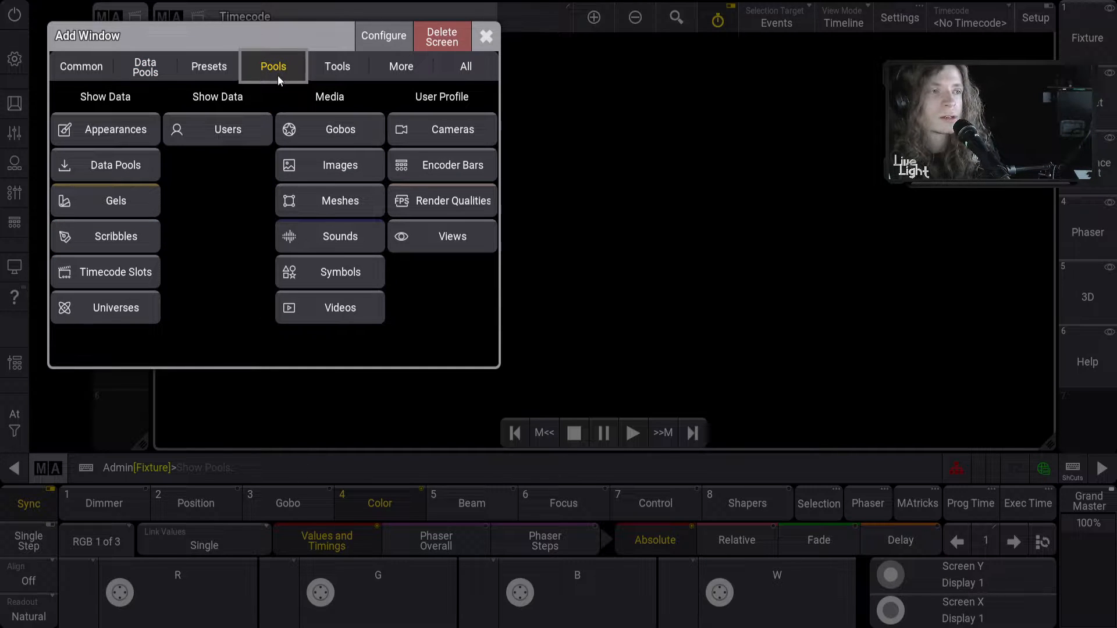
left_click(321, 74)
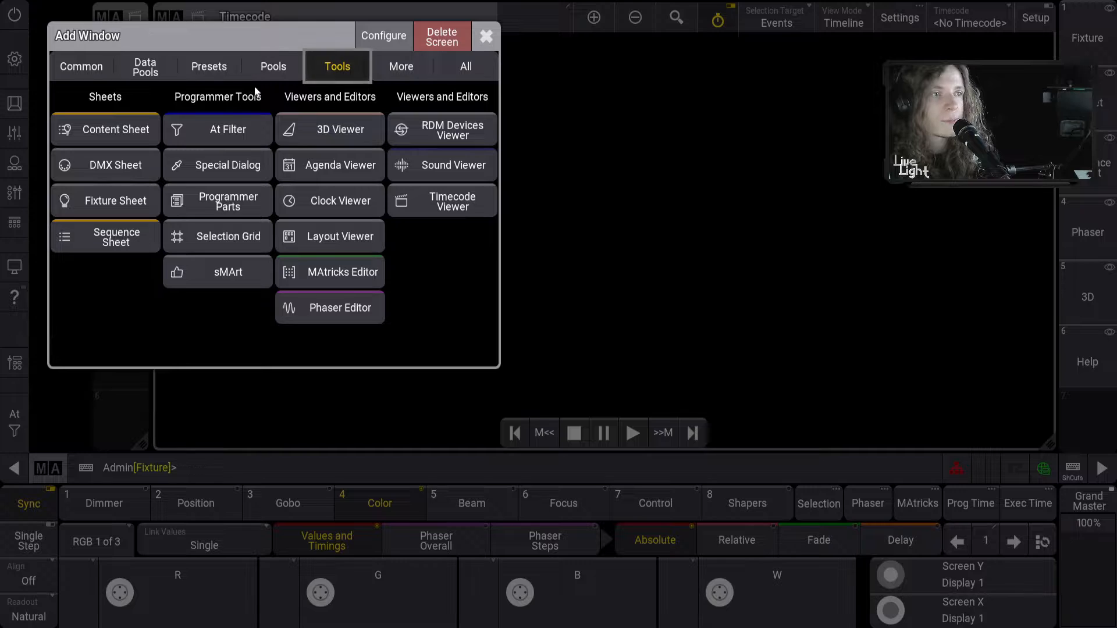
left_click(148, 75)
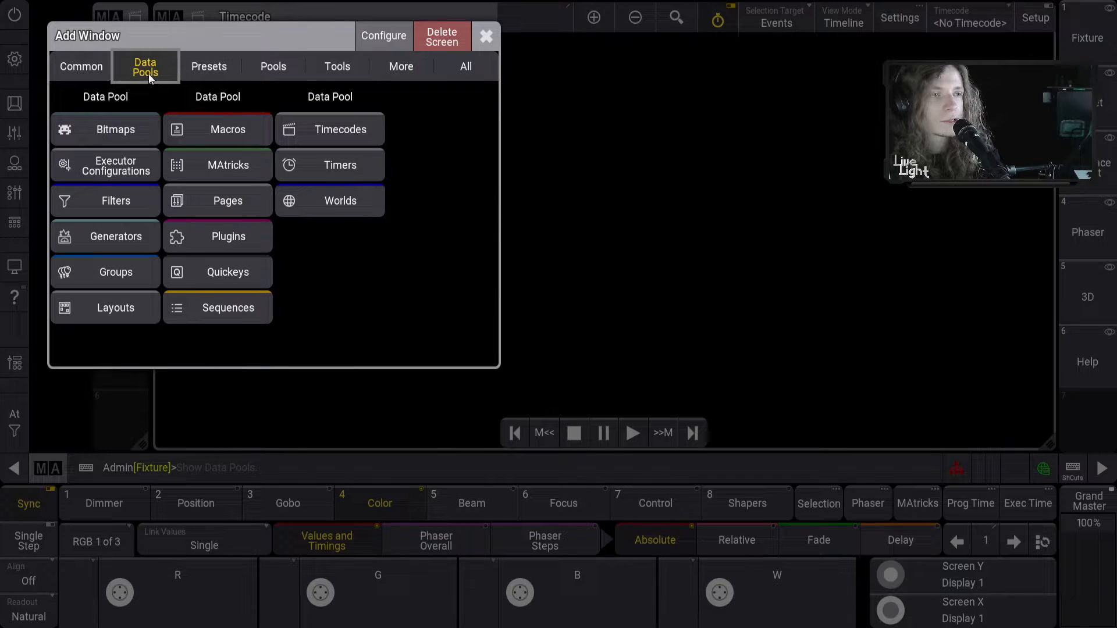
left_click(195, 69)
left_click(260, 75)
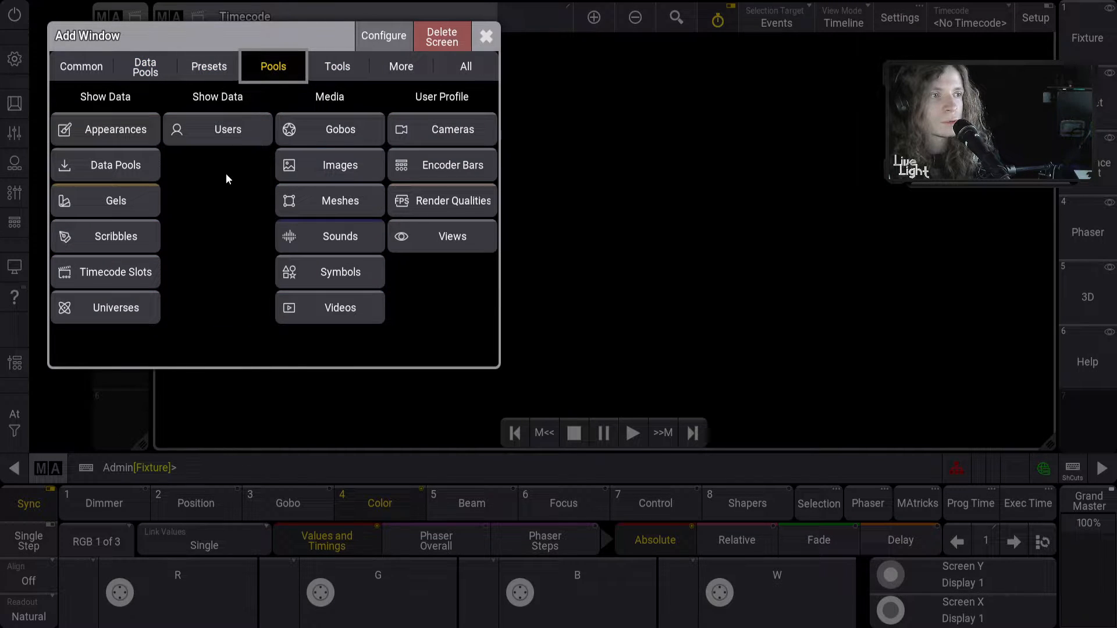
left_click(336, 242)
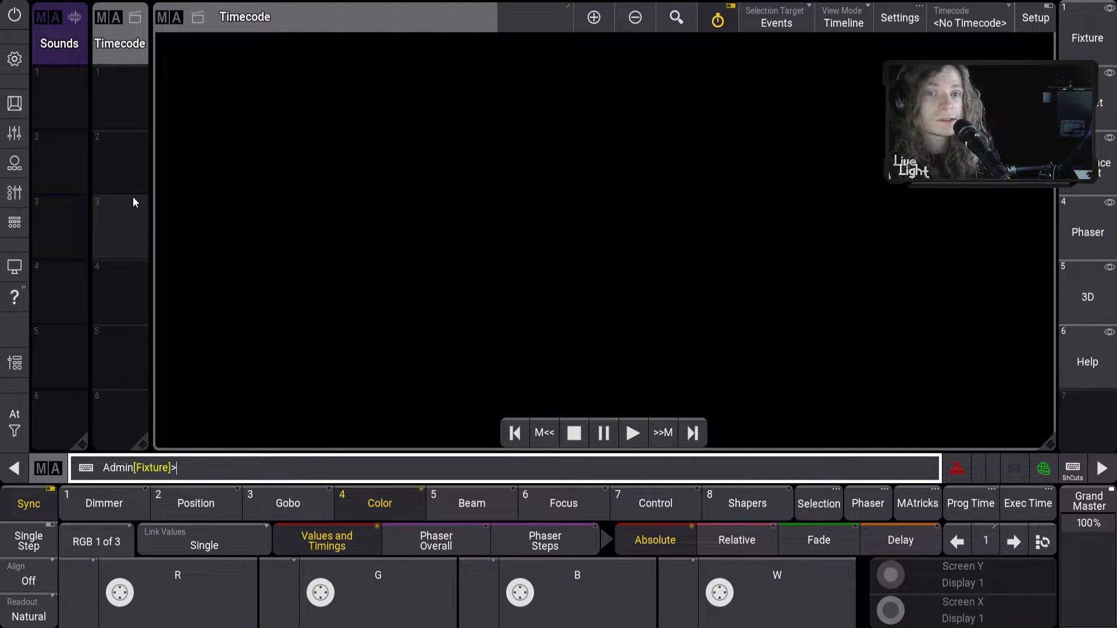
Create Timecode 1 in pool slot 1 and load it into the Timecode window
left_click(417, 153)
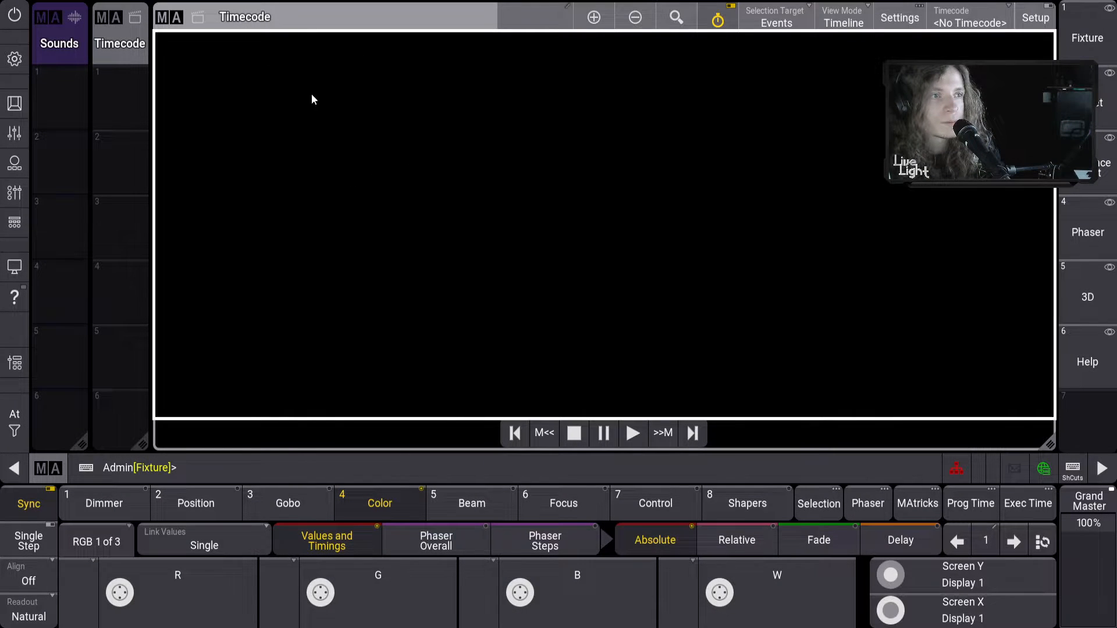
left_click(120, 102)
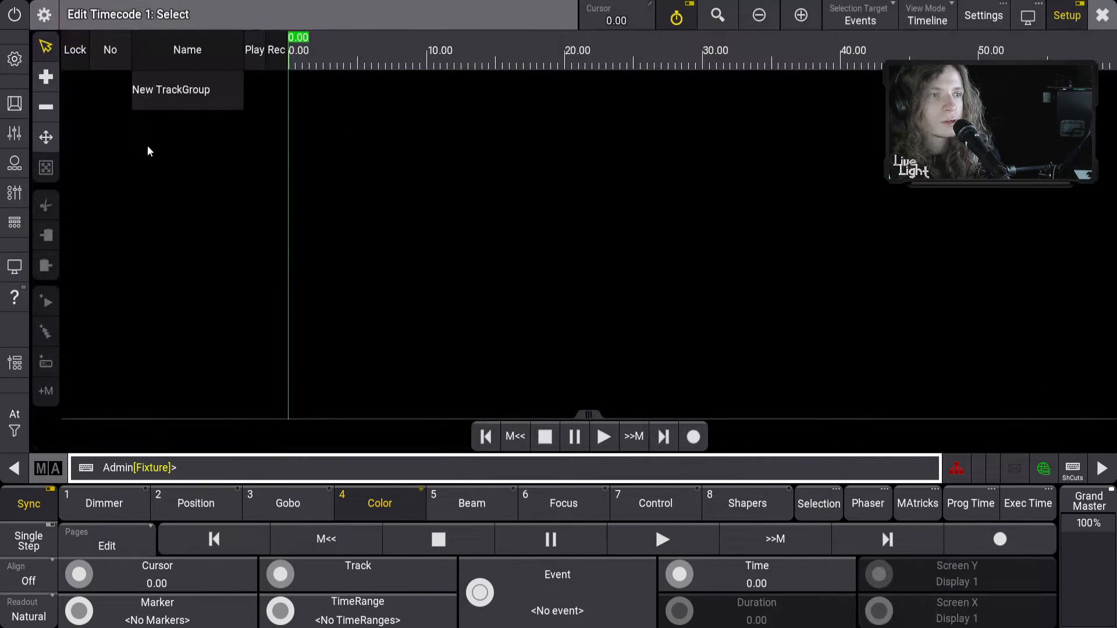
left_click(1102, 14)
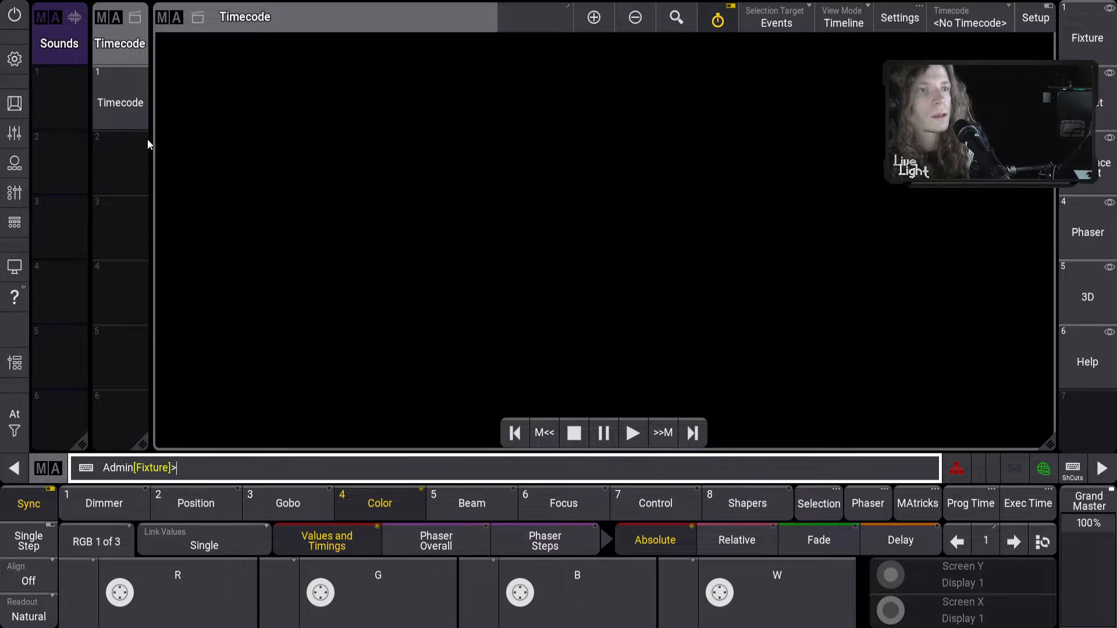
left_click(134, 116)
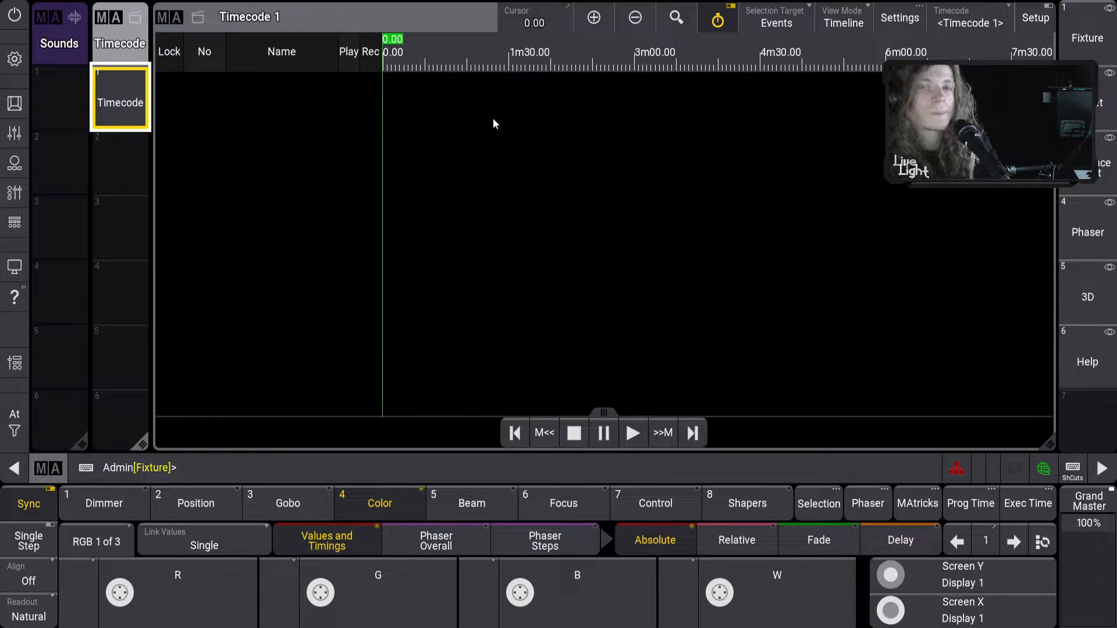
Narrow the track columns and move the timeline cursor to 3m36
left_click(435, 115)
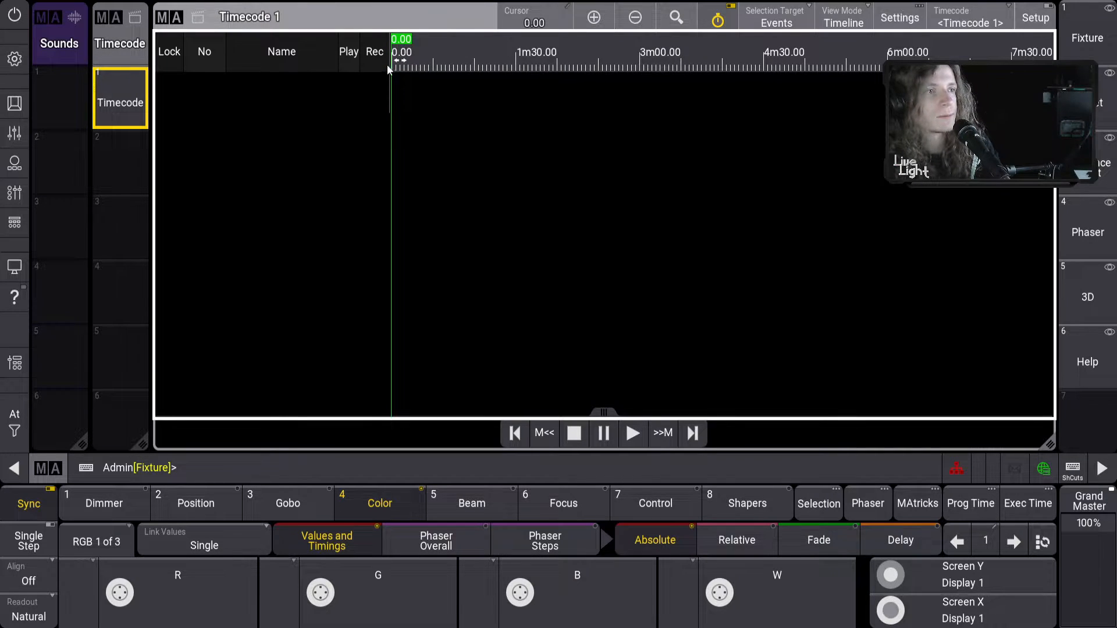
left_click_drag(388, 64, 382, 68)
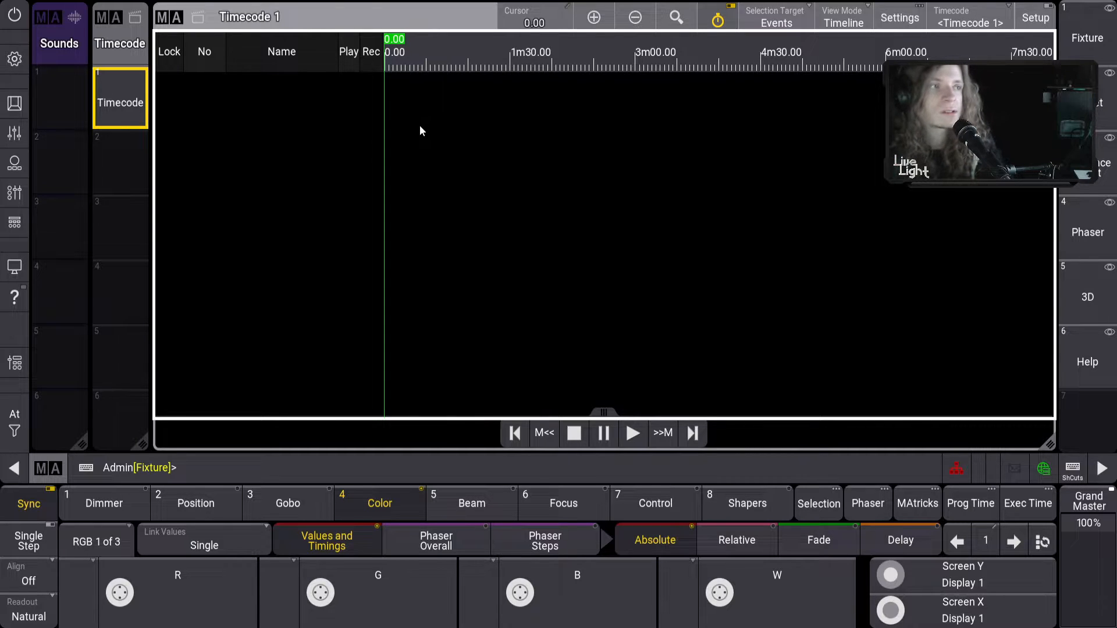
left_click(593, 54)
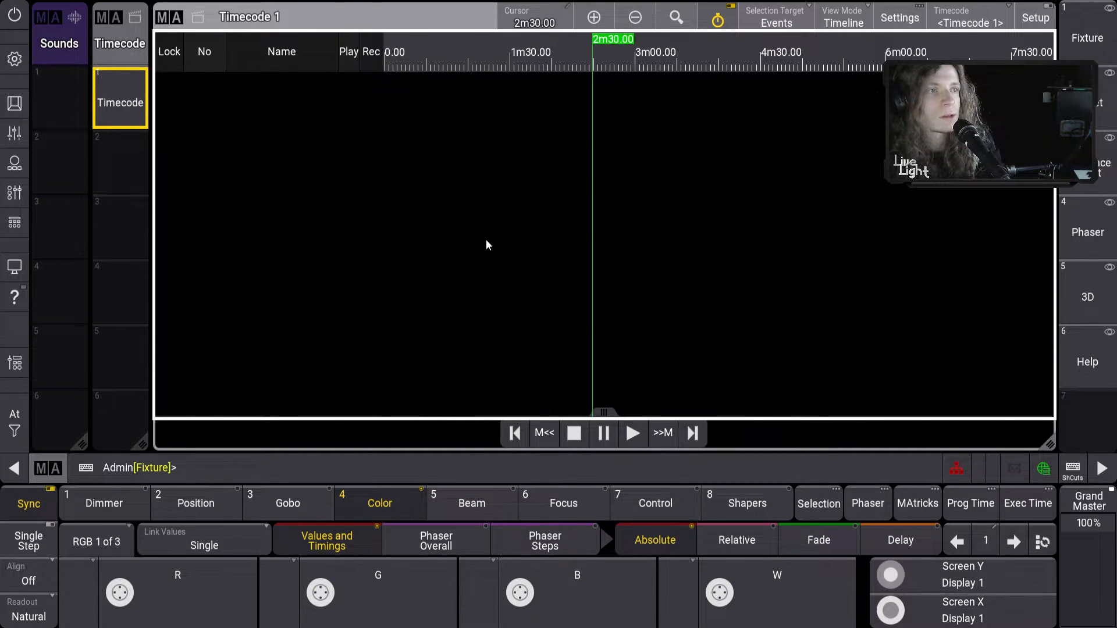
left_click(684, 103)
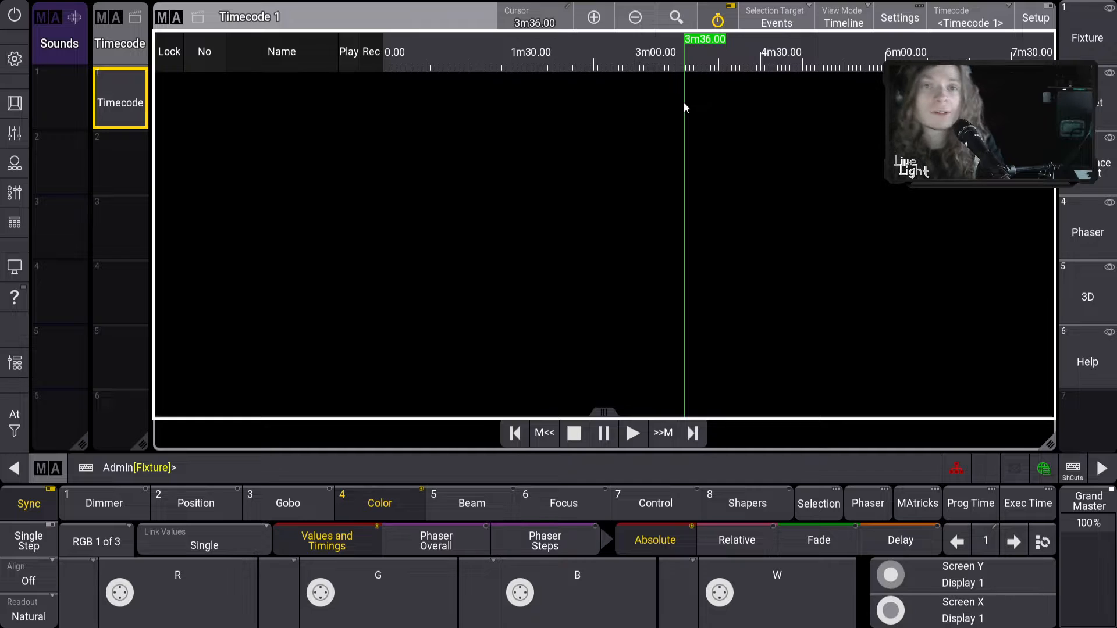
Import last_time.wav into Sounds pool slot 1 as the 3m16 [LastTime_wav] sound
left_click(60, 105)
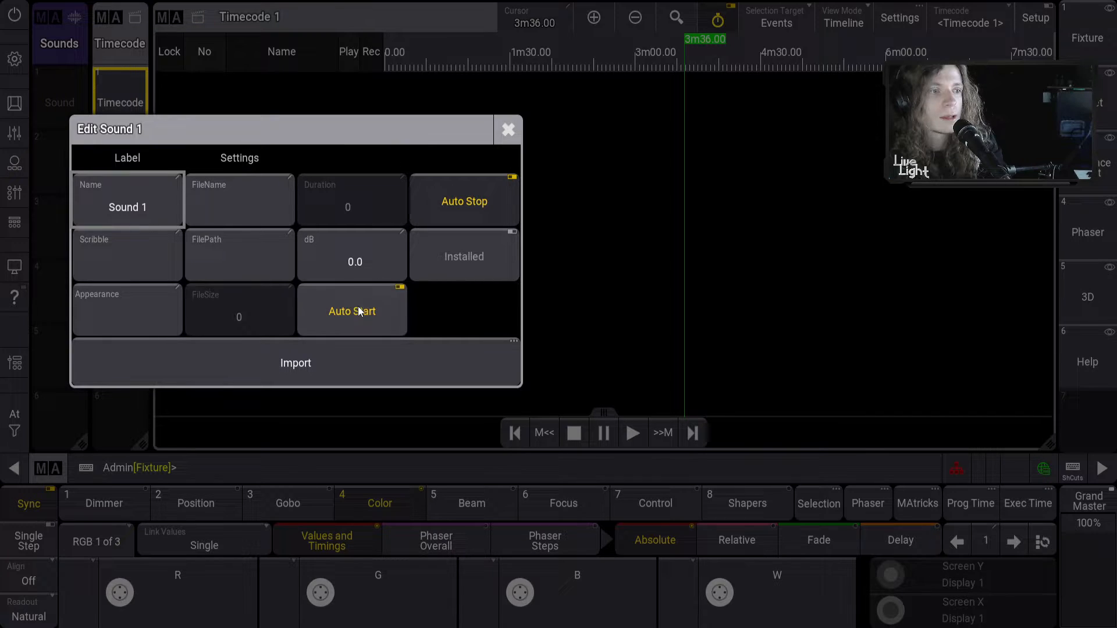
left_click(298, 365)
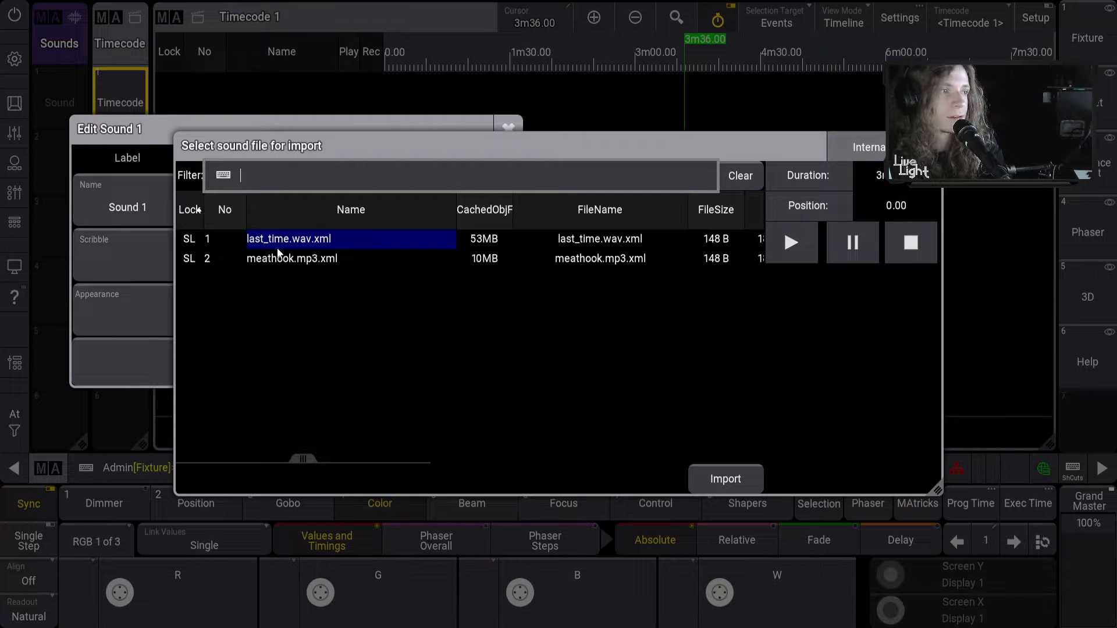
left_click(722, 479)
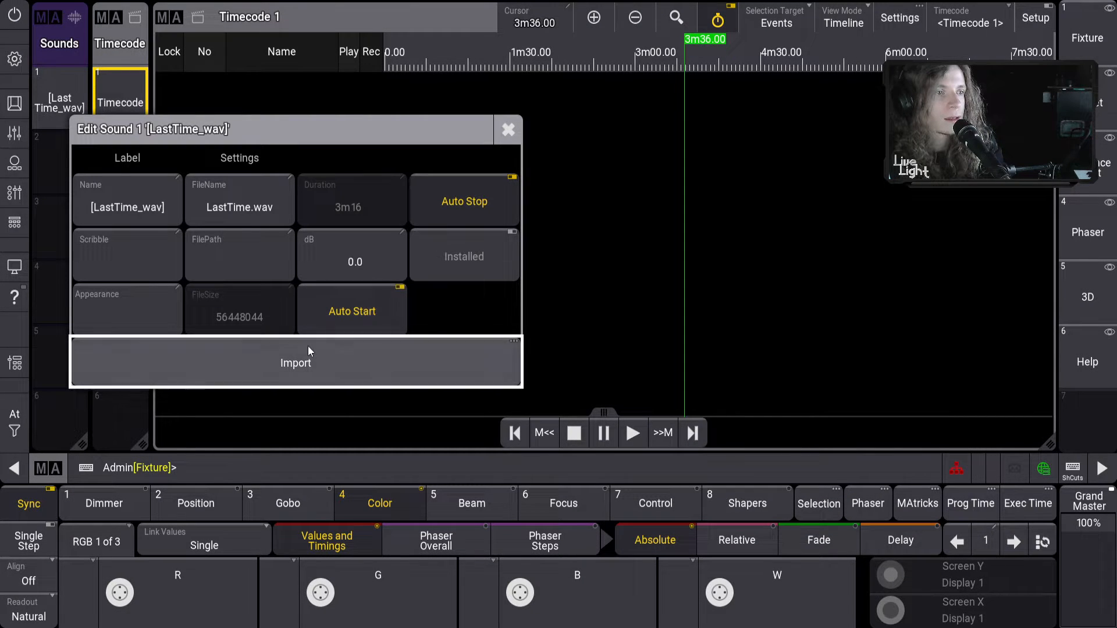
left_click(309, 369)
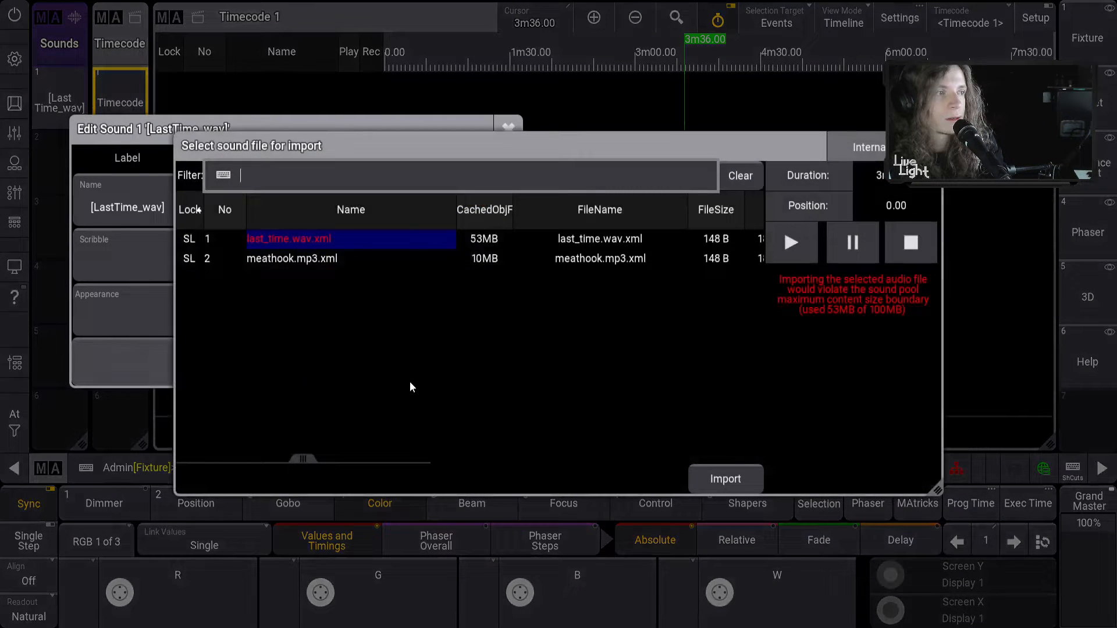
left_click(929, 147)
left_click(508, 129)
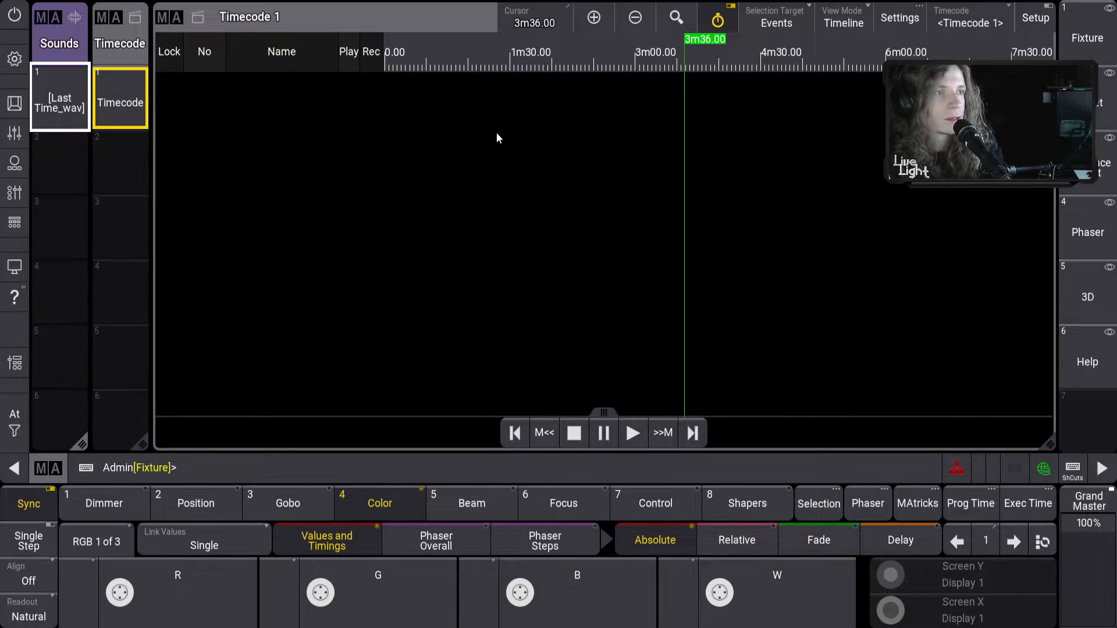
Assign Sound 1 [LastTime_wav] to Timecode 1
left_click_drag(49, 114, 74, 225)
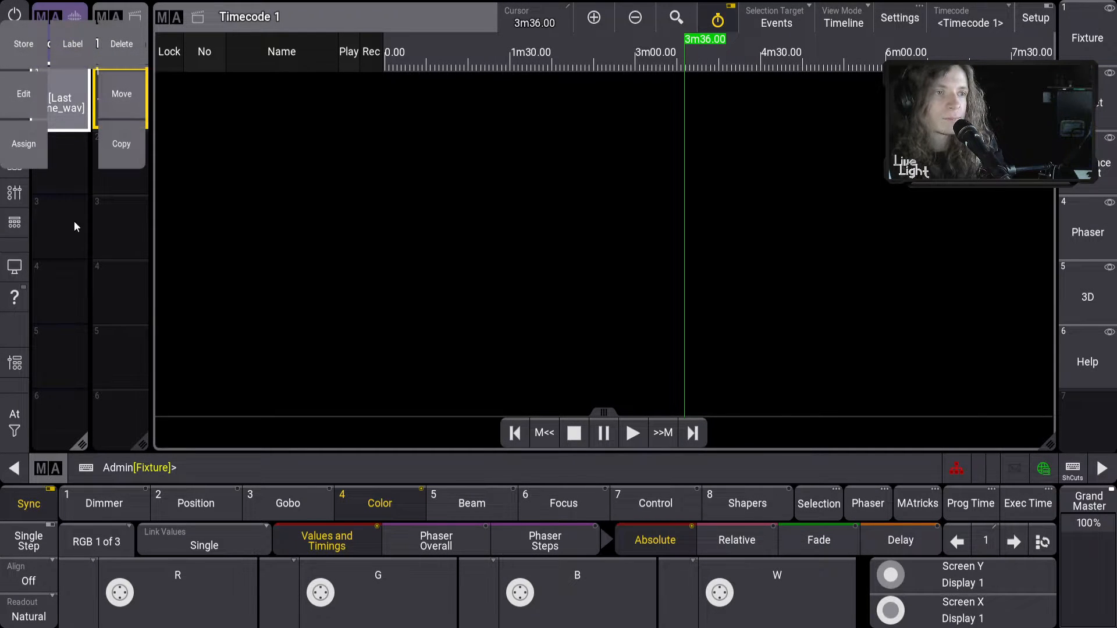
left_click(30, 151)
left_click(120, 99)
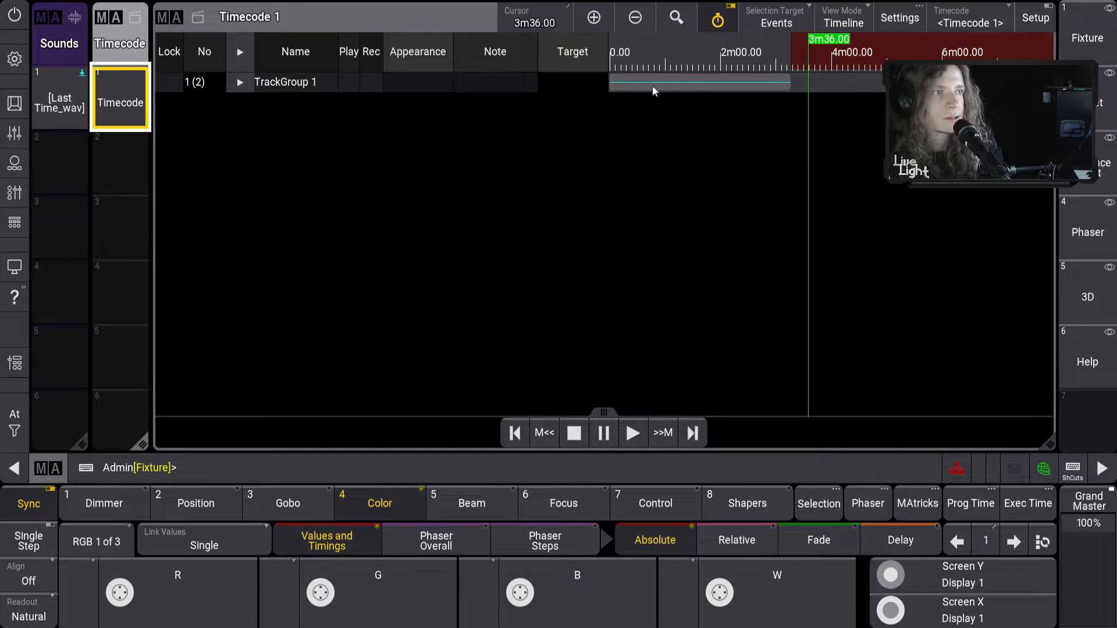
Zoom to the first 1m30, test playback from the start, then remove the Timecode pool window
left_click(615, 60)
left_click(635, 18)
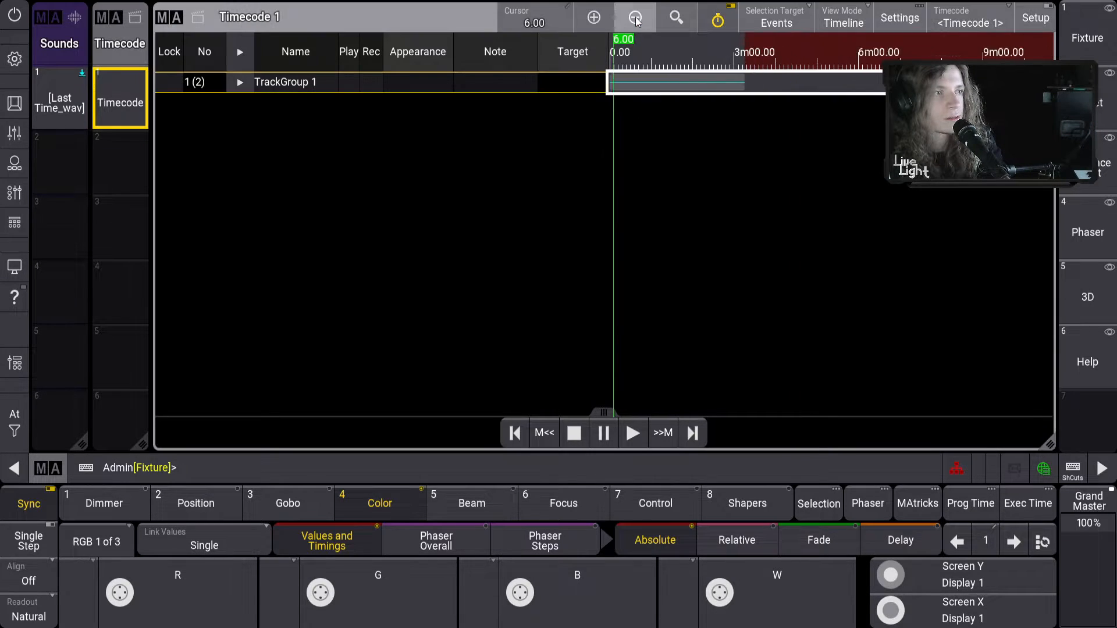
left_click(605, 26)
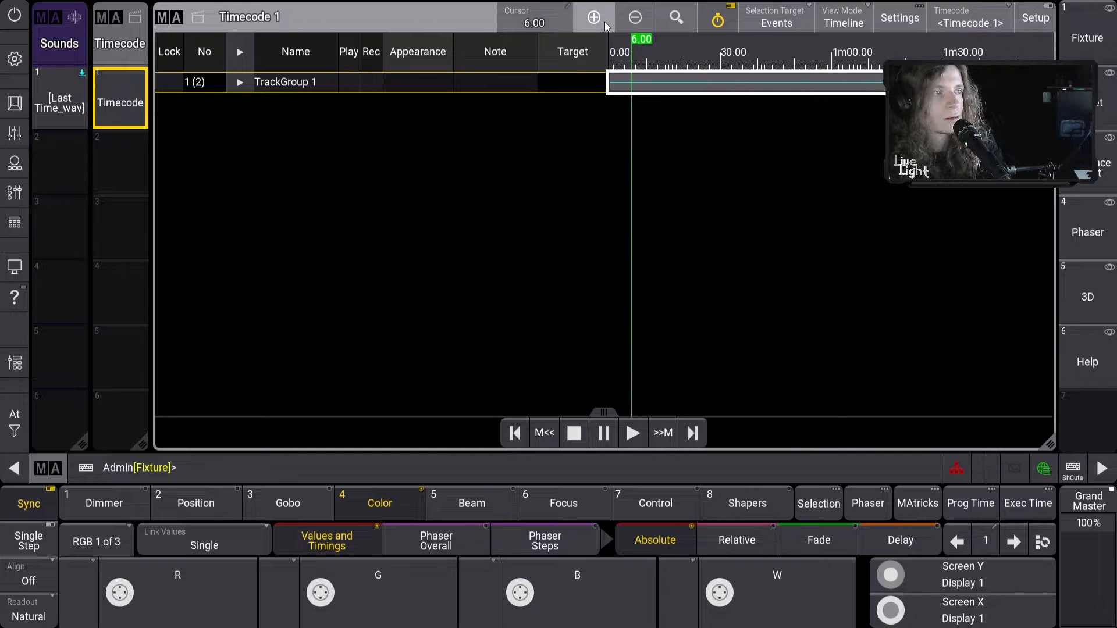
left_click(516, 433)
left_click(633, 433)
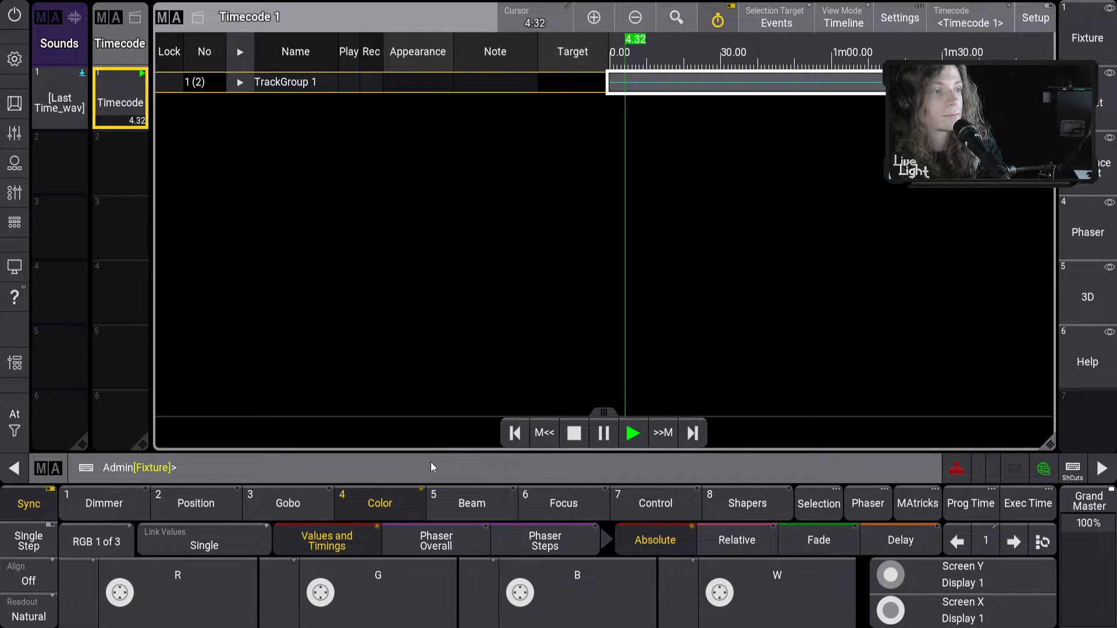
left_click(576, 441)
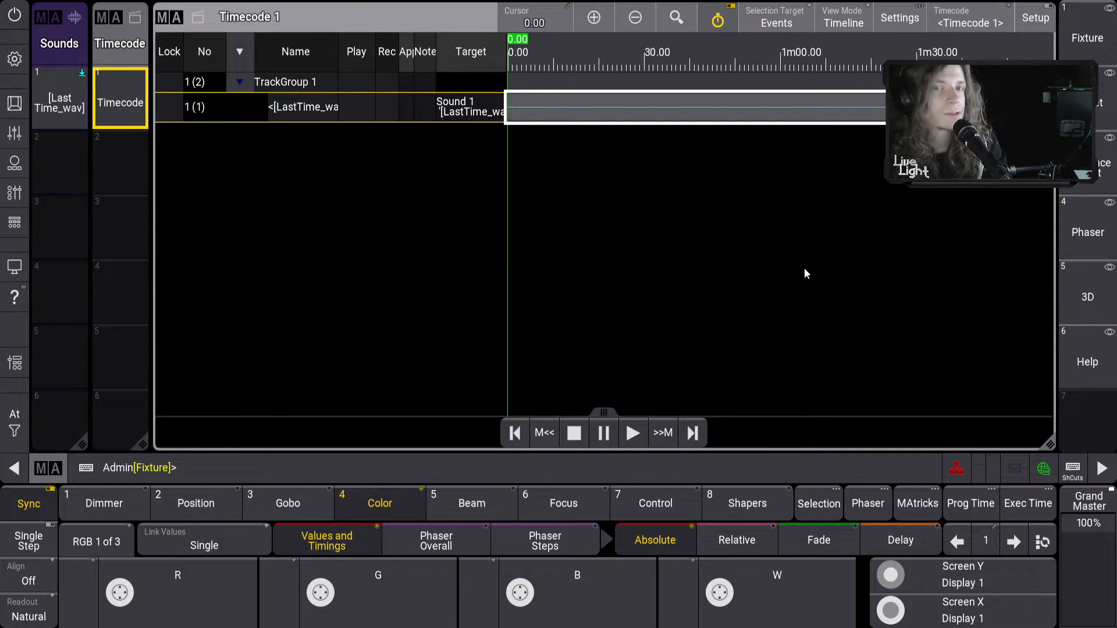
left_click(134, 33)
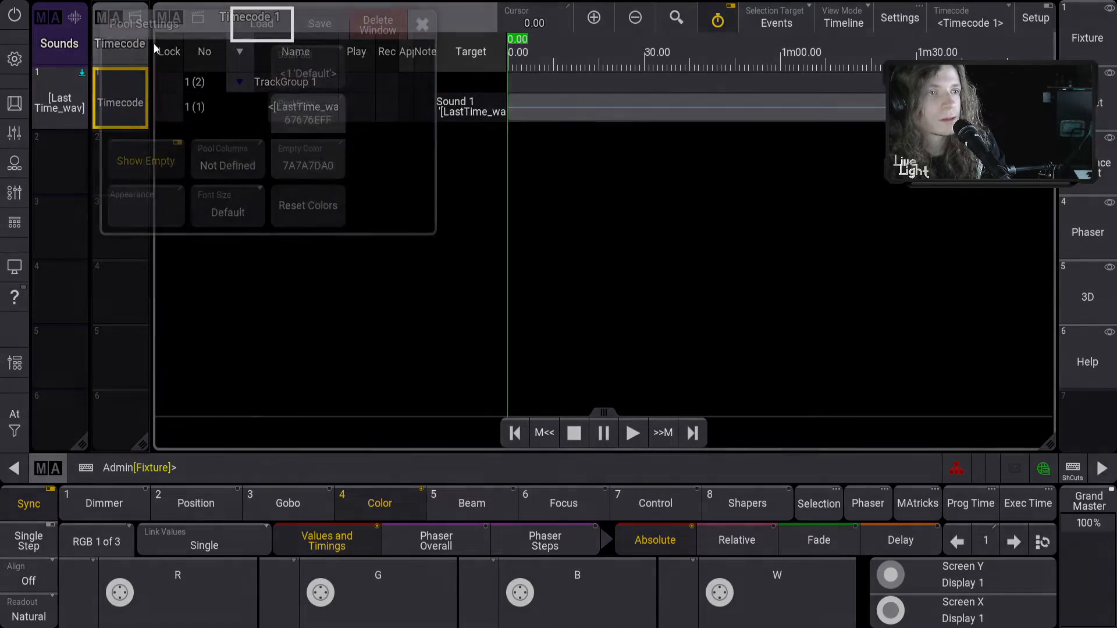
left_click(378, 25)
Remove the Timecode and Sounds pools and shrink the Timecode window to the left
left_click(42, 17)
left_click(317, 24)
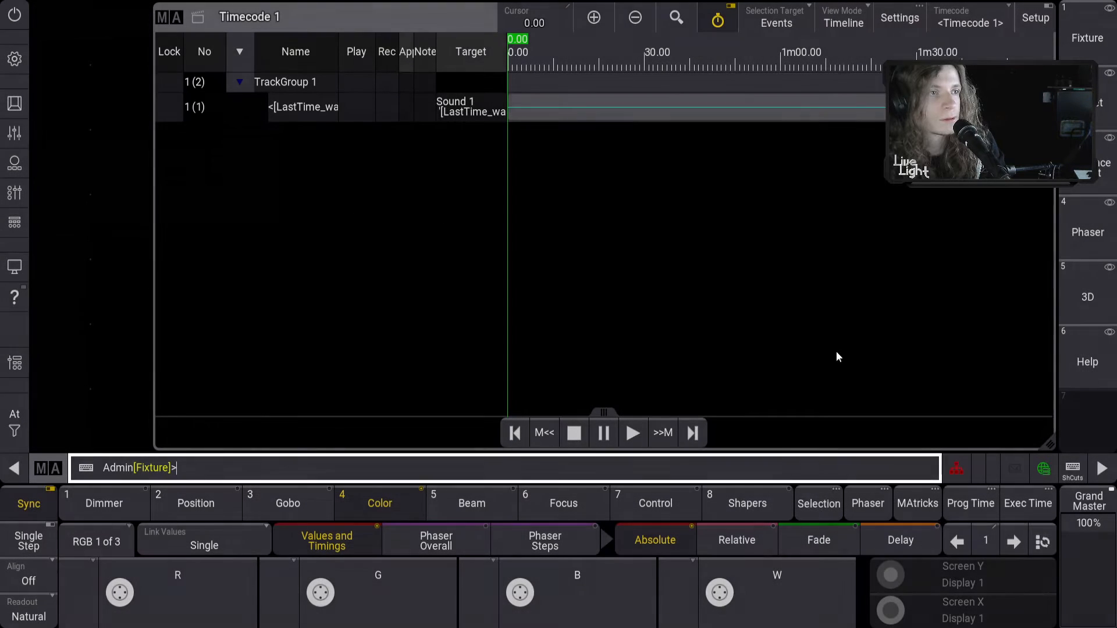
left_click_drag(1048, 443, 630, 447)
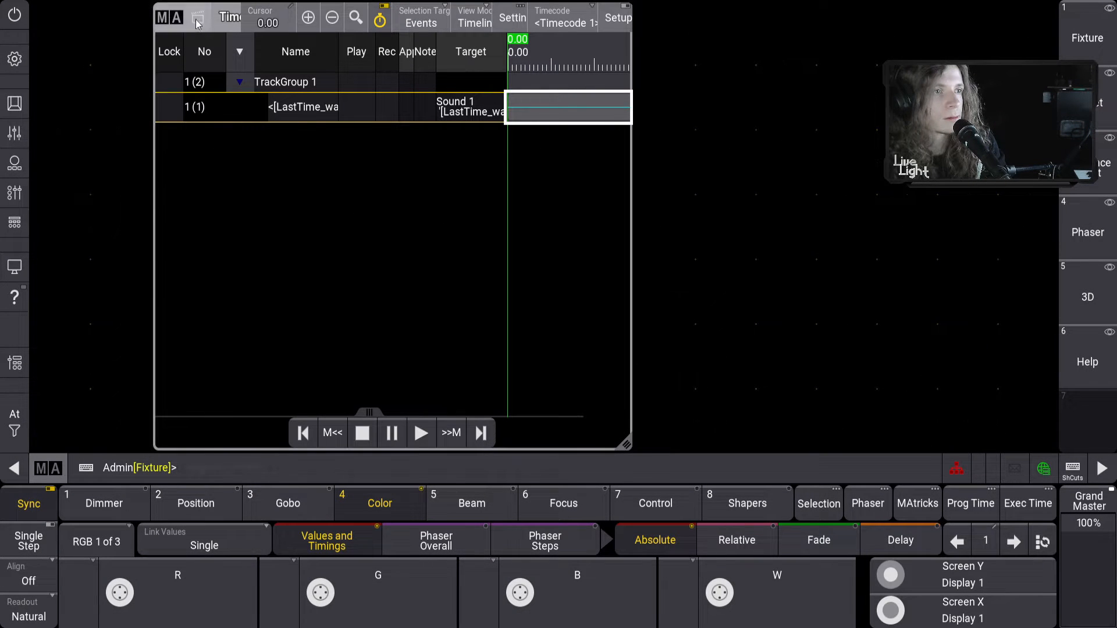
left_click_drag(196, 24, 76, 23)
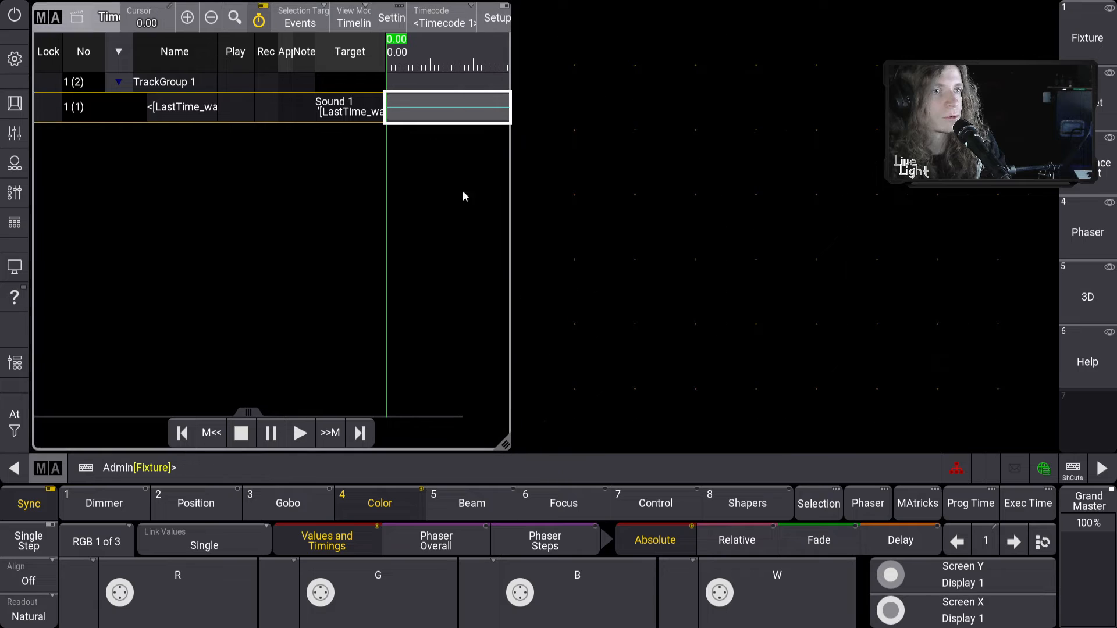
left_click_drag(505, 447, 475, 447)
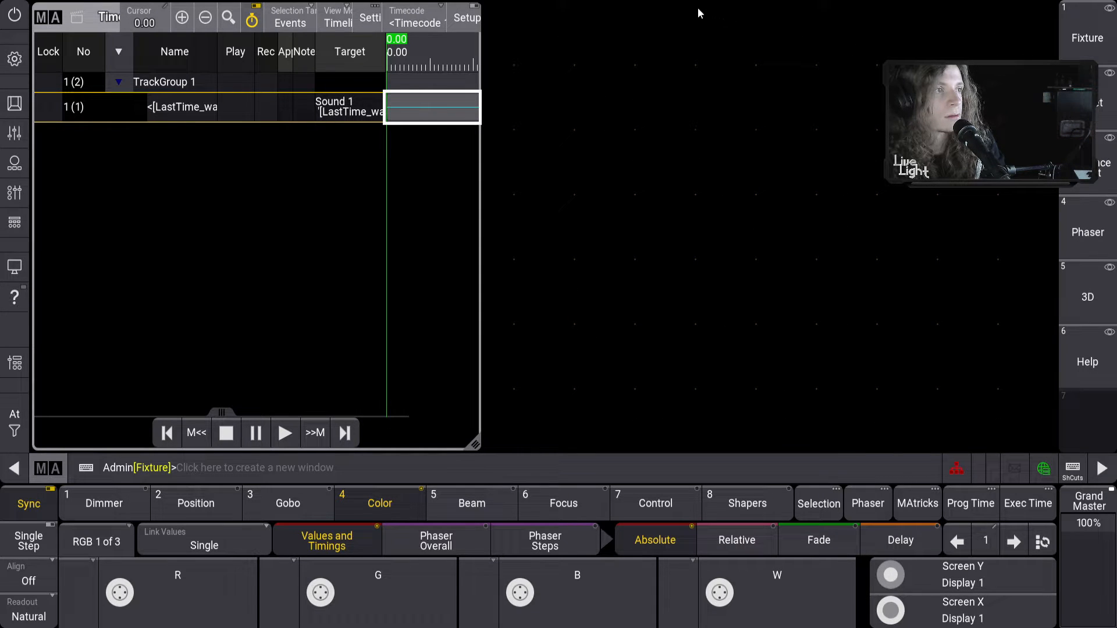
Add an enlarged 3D Viewer window with its title bar and tool bar hidden
left_click(698, 11)
left_click(808, 105)
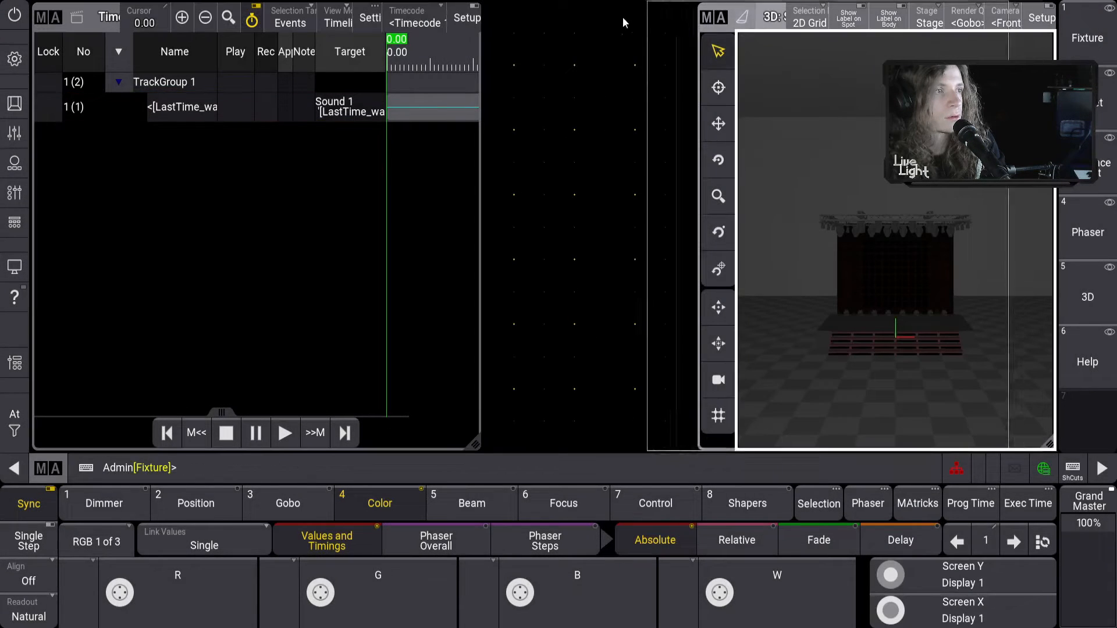
left_click_drag(622, 24, 620, 23)
left_click_drag(929, 445, 1051, 445)
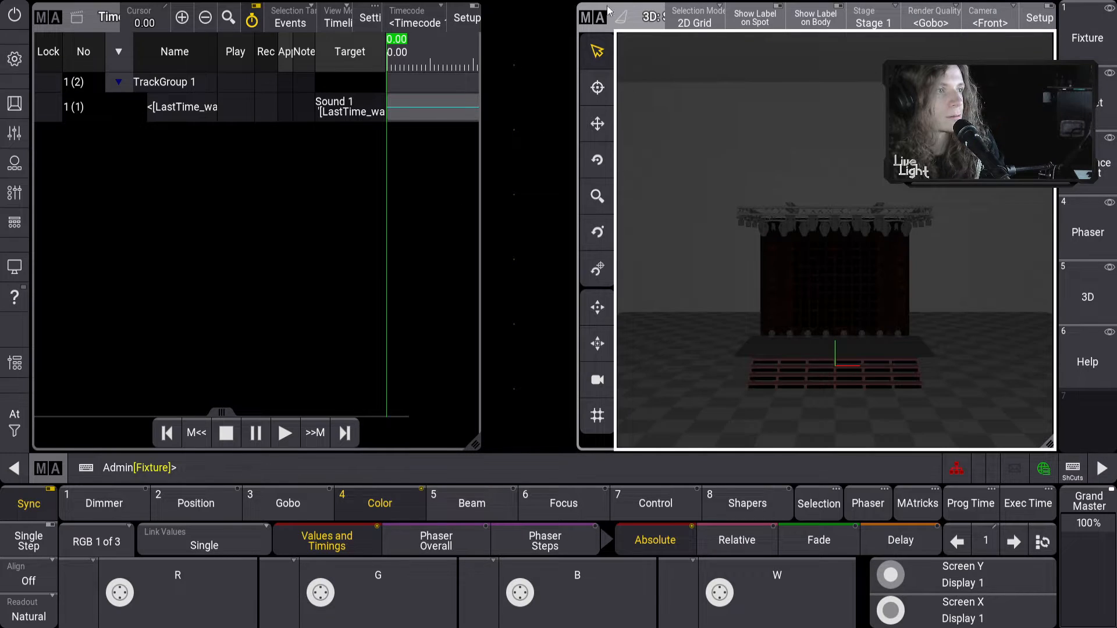
left_click(593, 16)
left_click(820, 87)
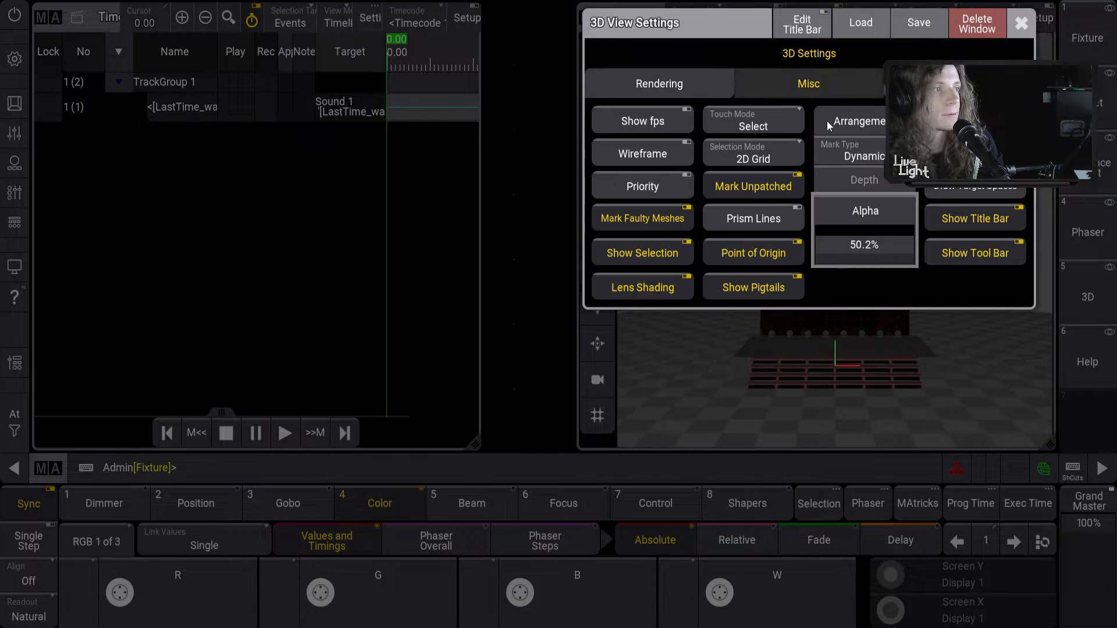
left_click(971, 220)
left_click(967, 254)
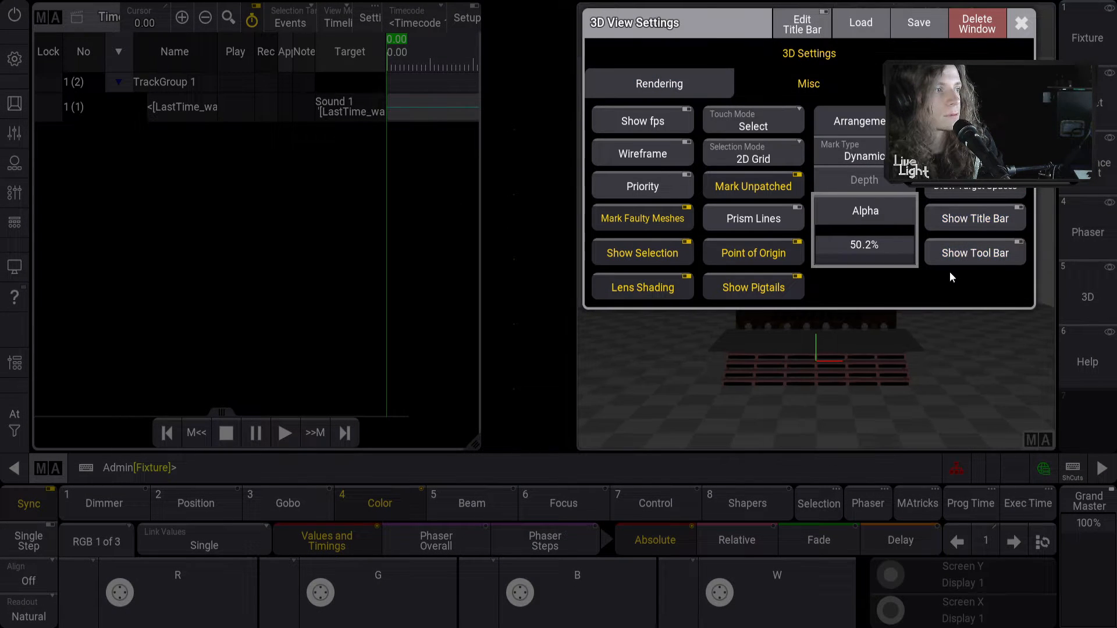
left_click(1026, 25)
Narrow the Timecode window further and add a Playbacks window in the freed space
left_click_drag(474, 444, 391, 440)
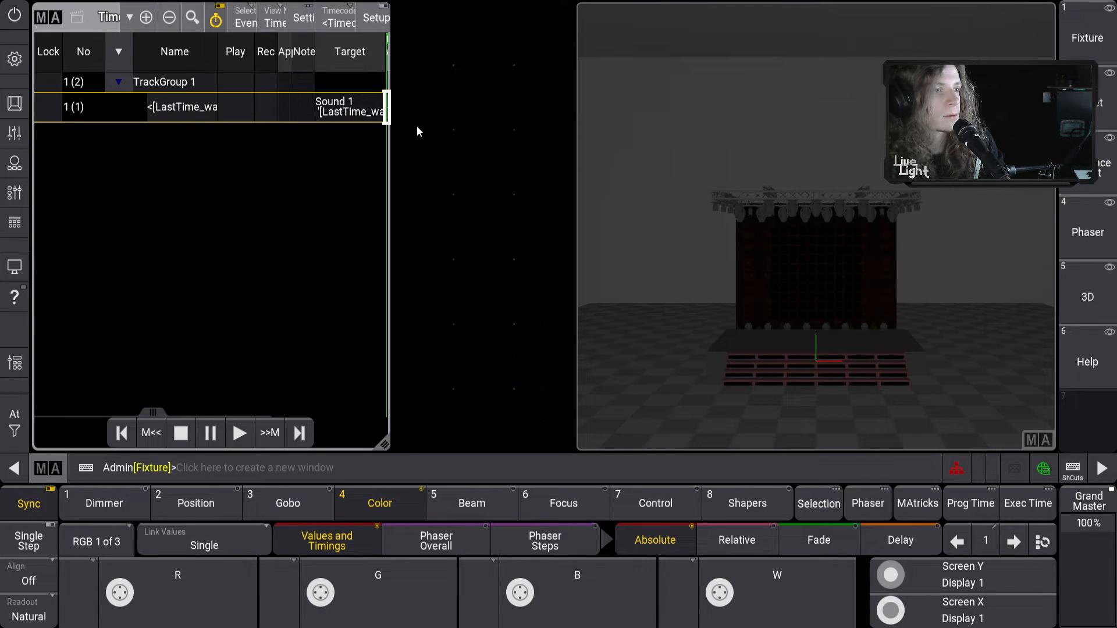
left_click(407, 21)
left_click(683, 108)
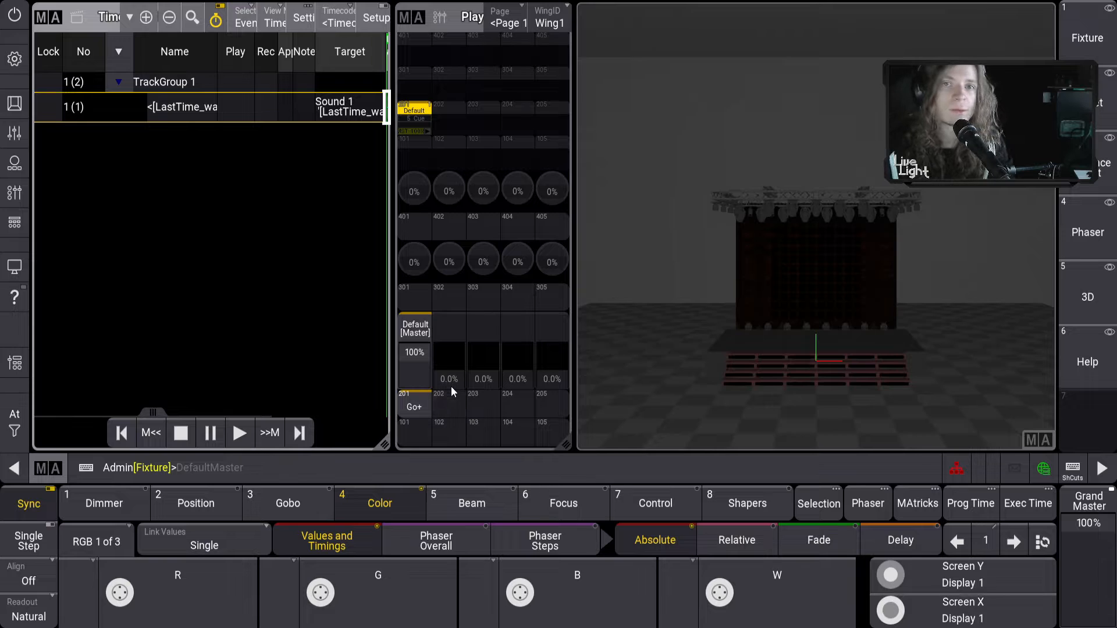
left_click_drag(841, 370, 837, 340)
scroll(814, 339, "up", 3)
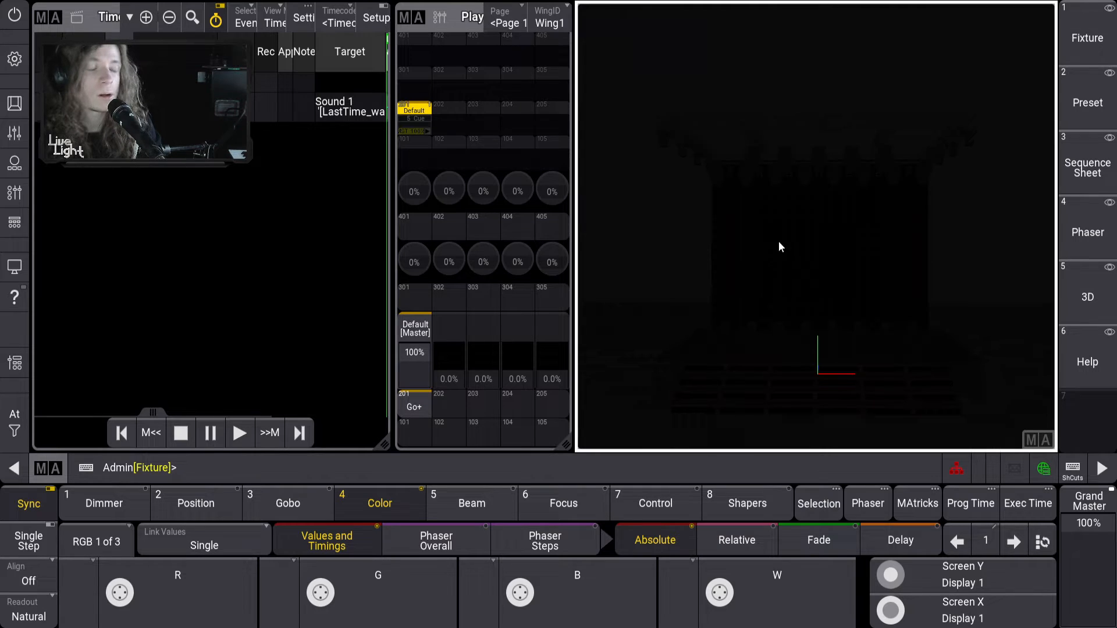
key("ctrl")
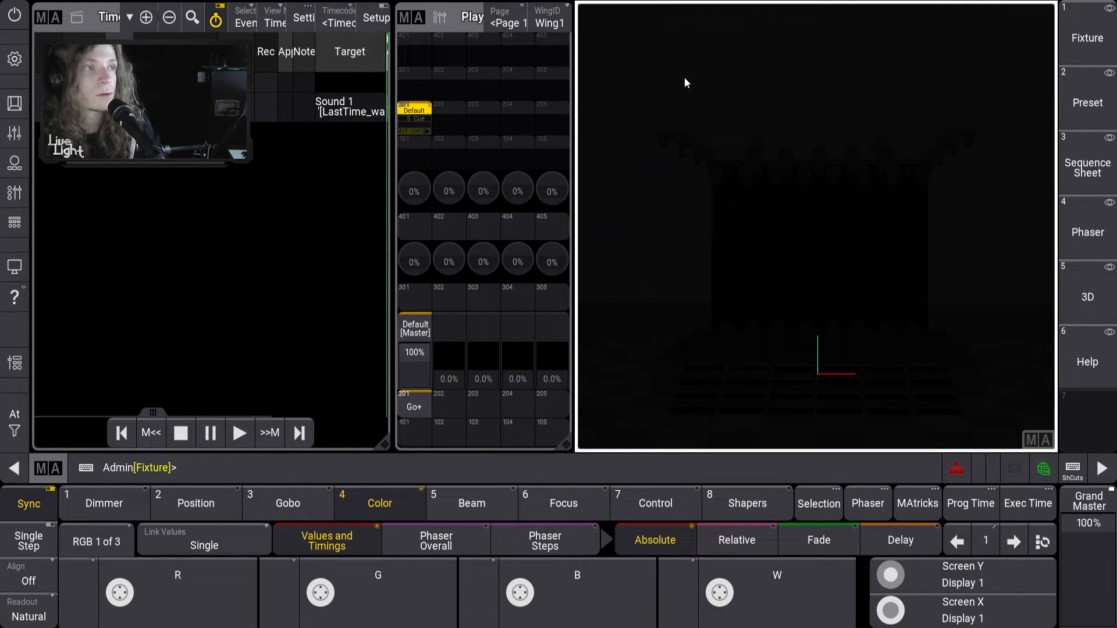
left_click(620, 33)
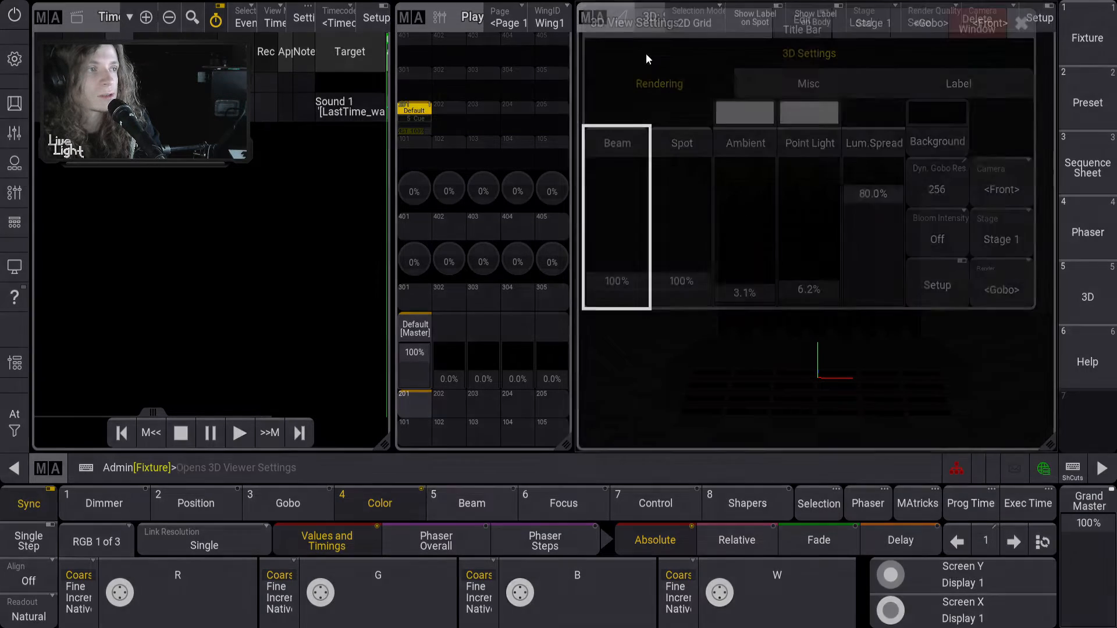
left_click(838, 81)
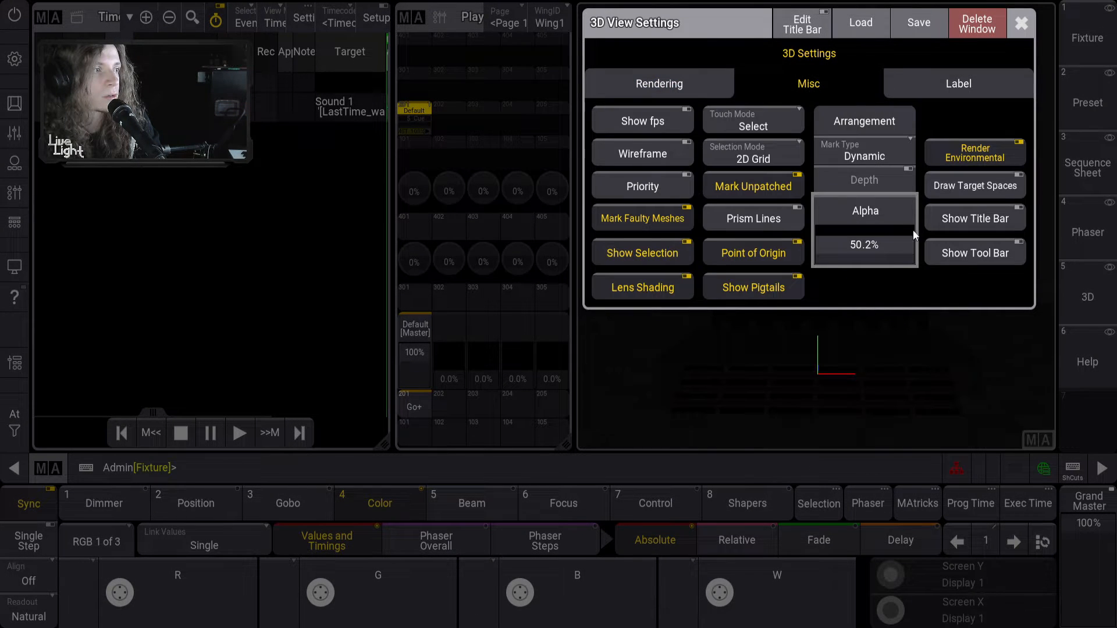
left_click(1019, 24)
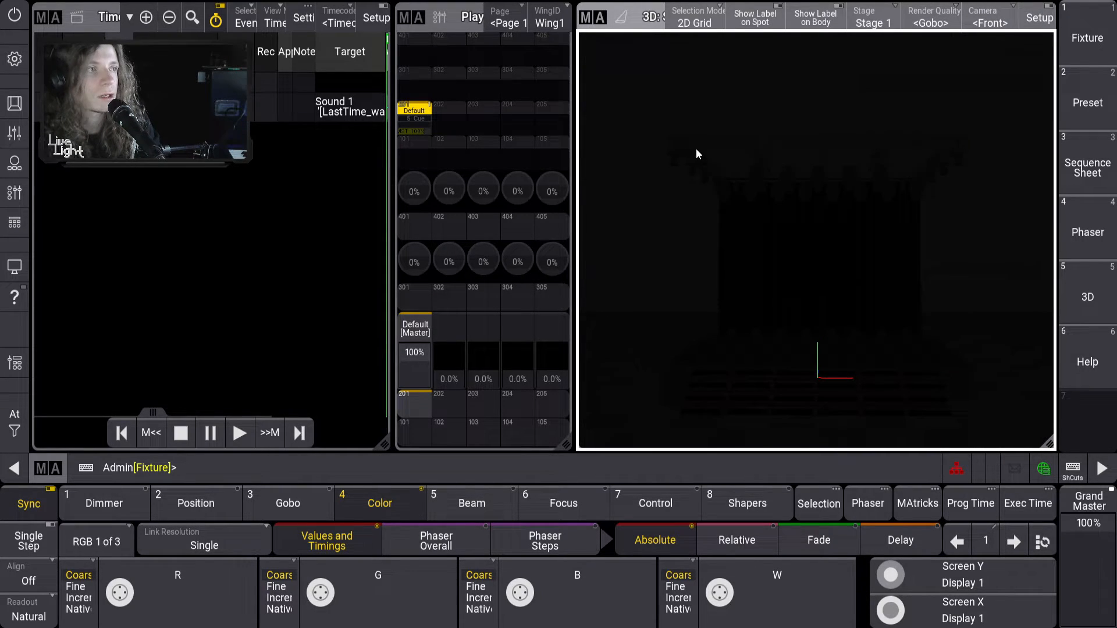
Enter Timecode 1's Setup and start recording events
left_click(84, 372)
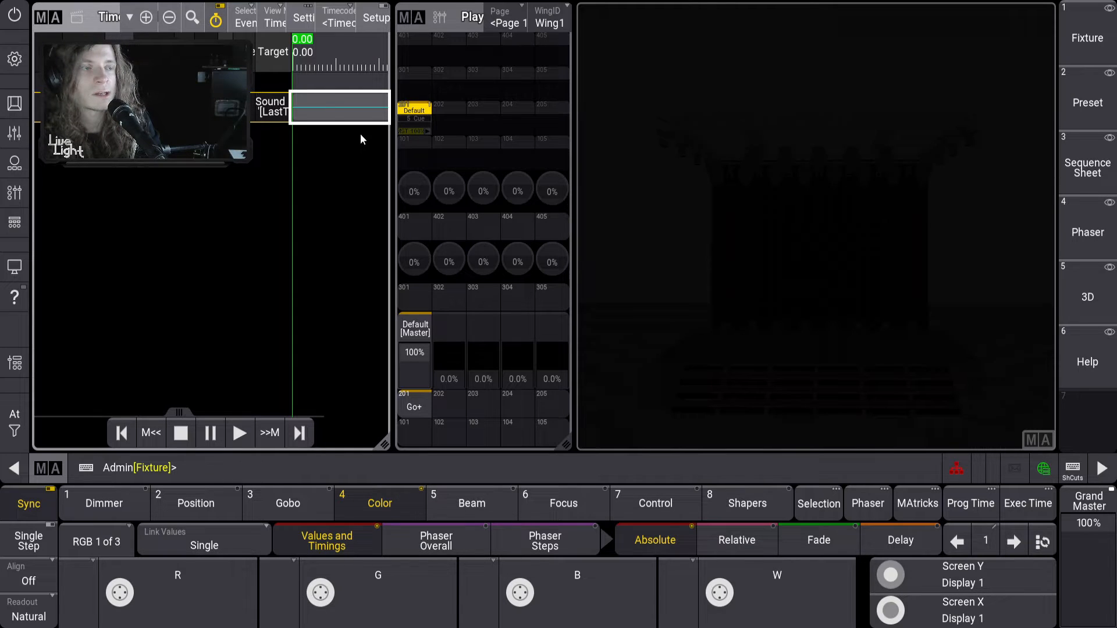
left_click(375, 19)
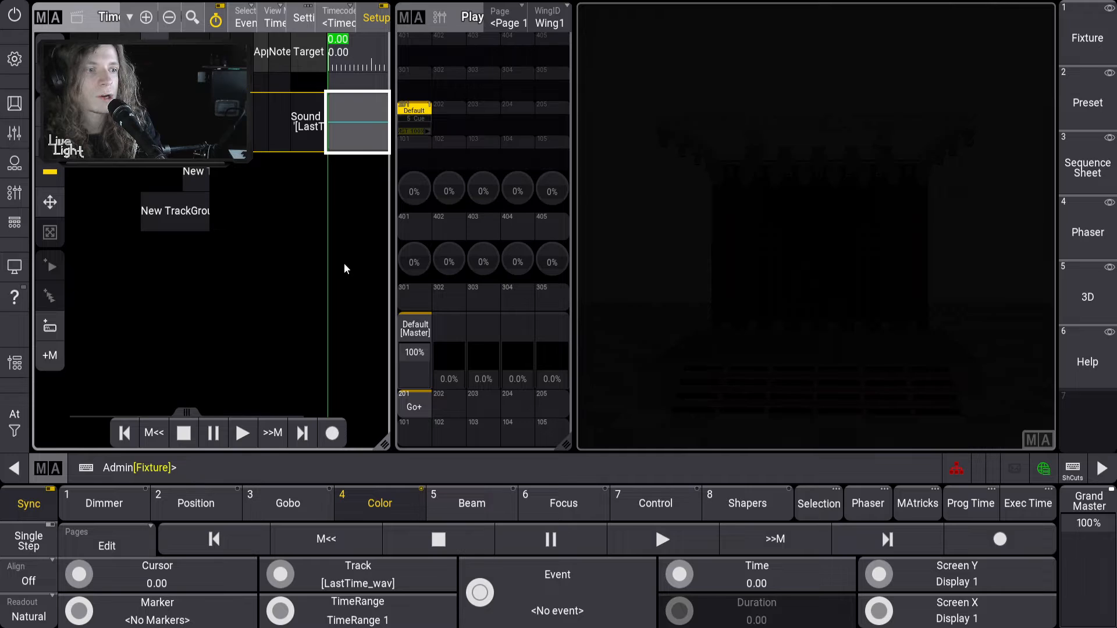
left_click(332, 439)
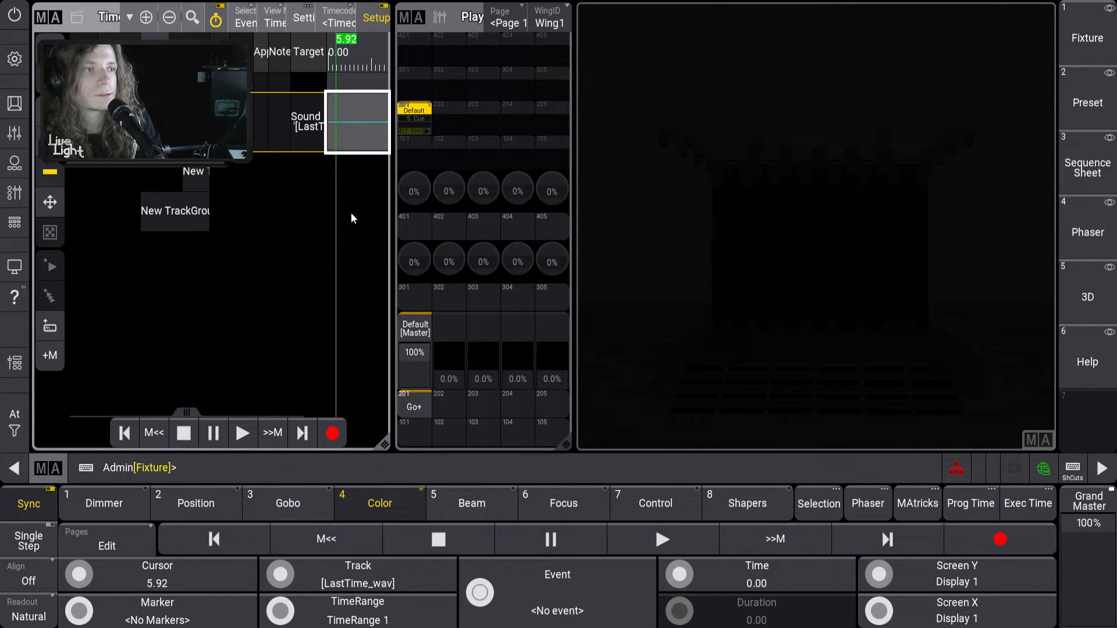
Fire Default sequence cues 1 through 5 with Go+, then stop recording
left_click(413, 411)
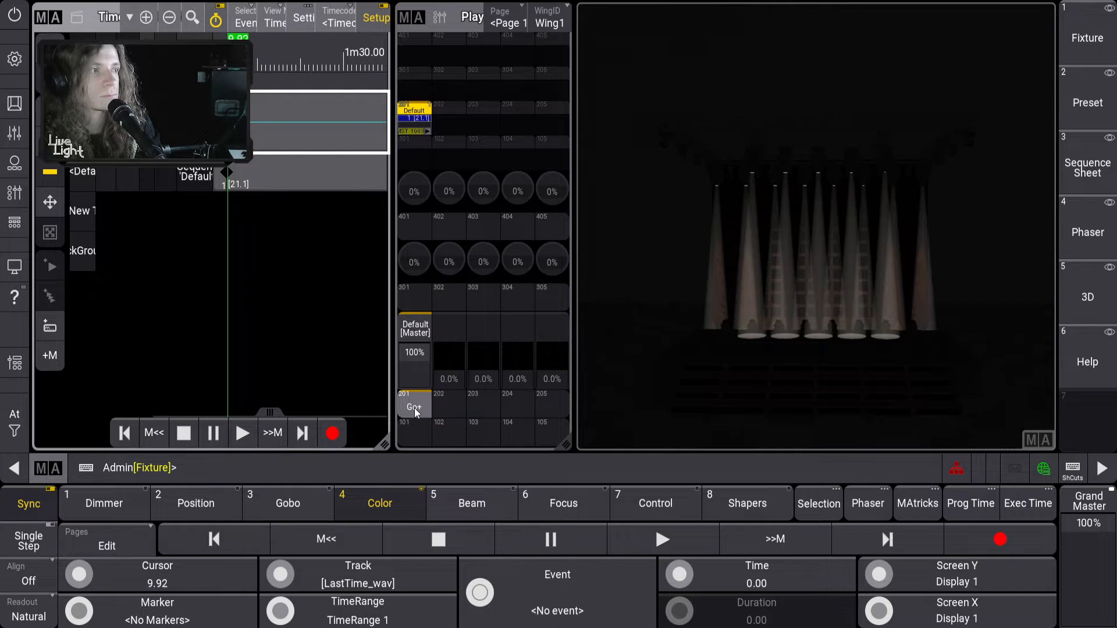
left_click(415, 408)
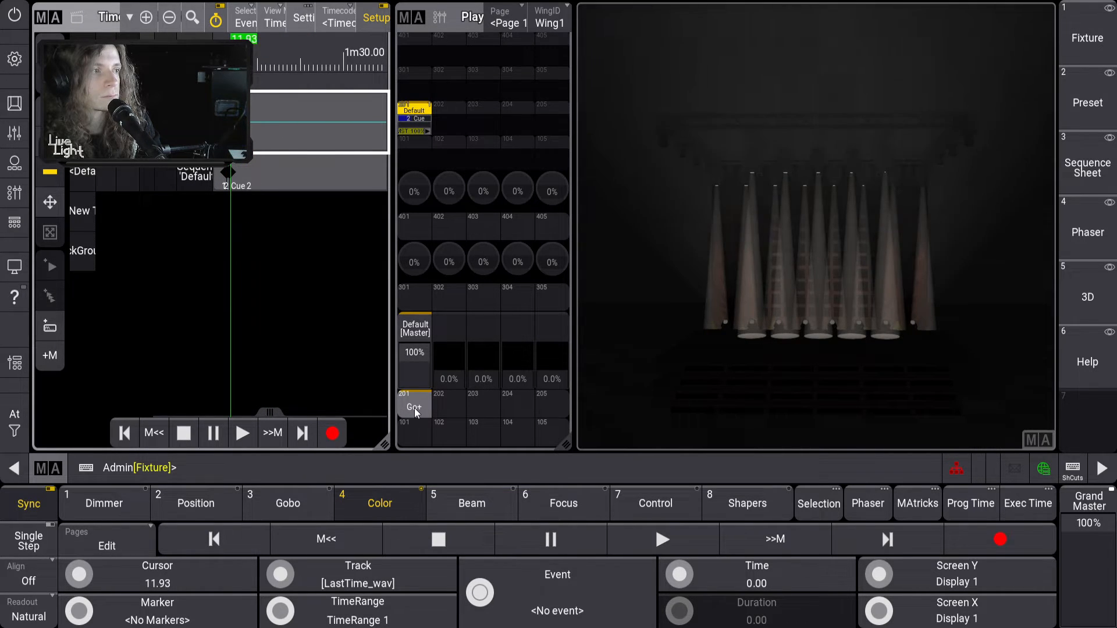
left_click(414, 408)
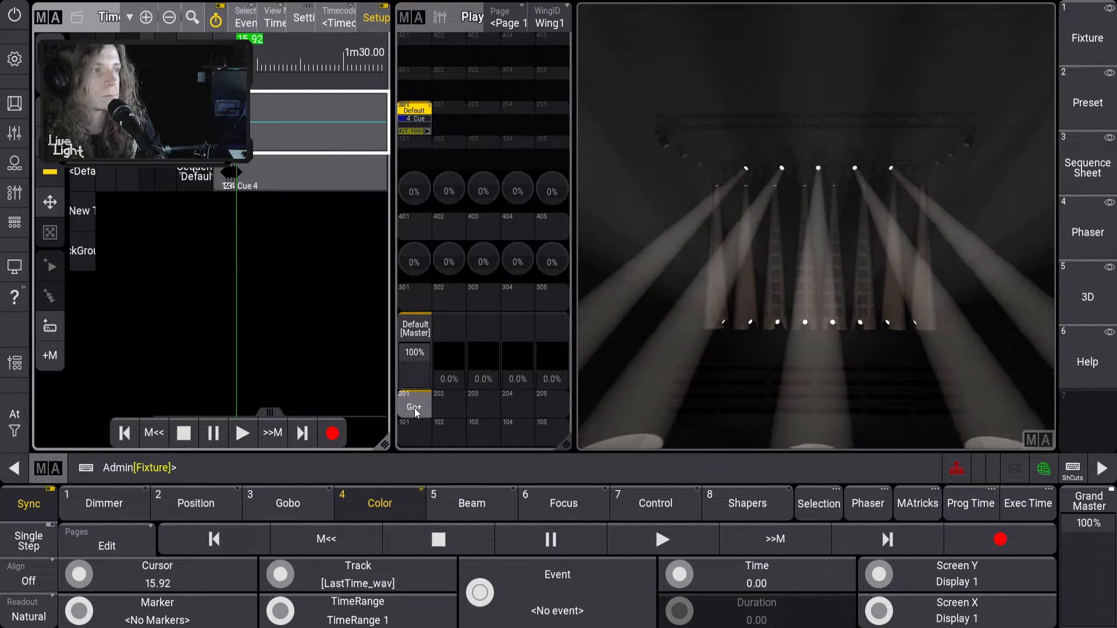
left_click(415, 407)
left_click(414, 407)
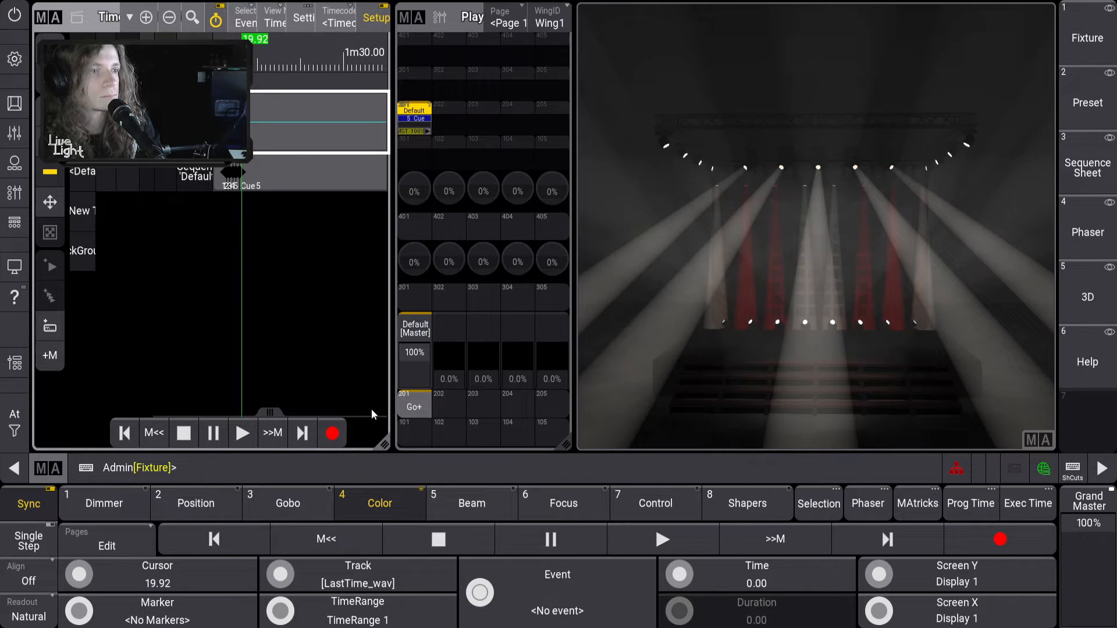
left_click(192, 435)
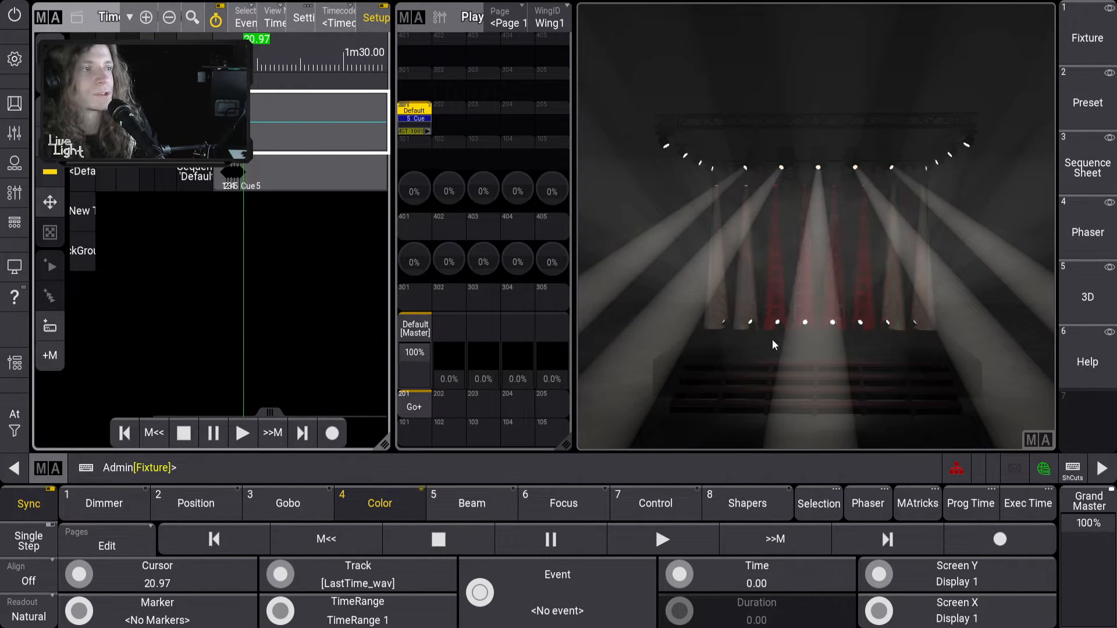
left_click(803, 344)
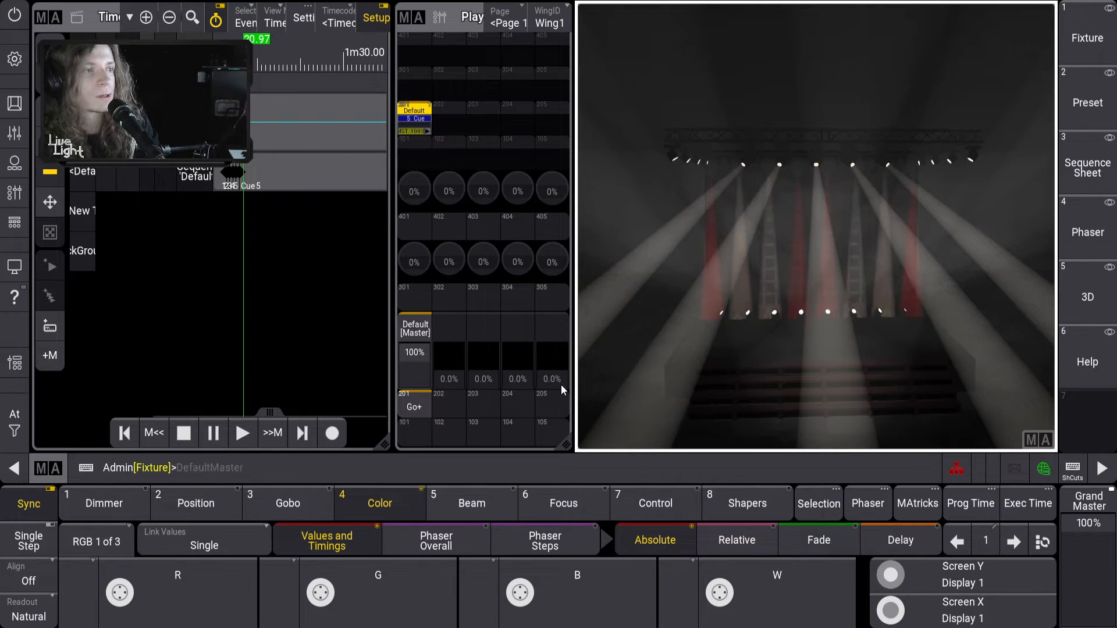
Run 'off' to darken the stage, then rewind Timecode 1 and play it back
left_click(431, 467)
type("off")
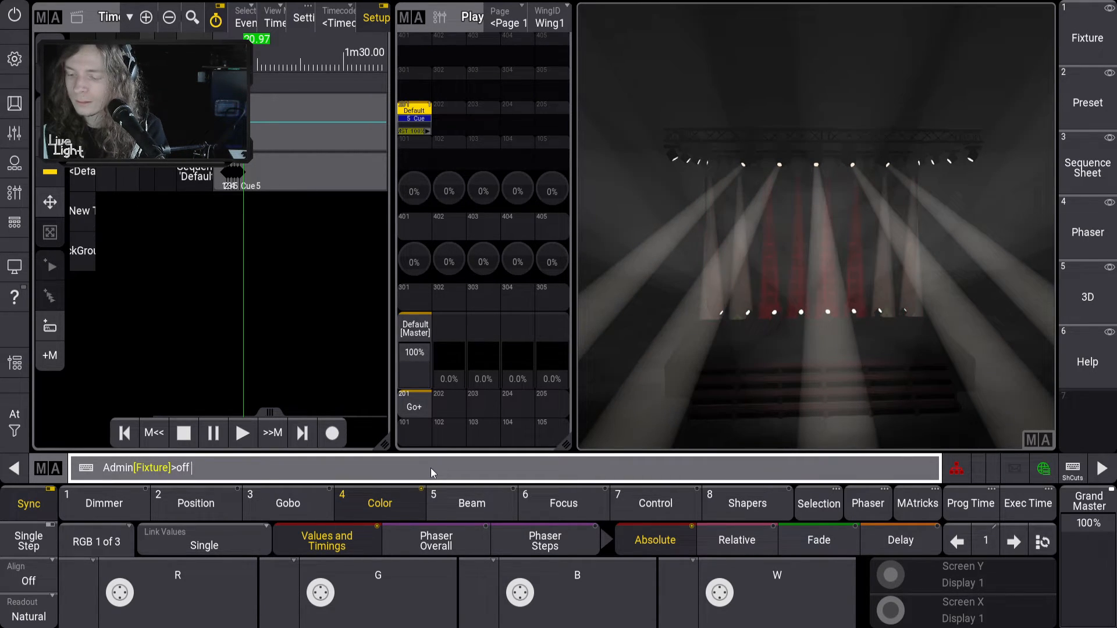
key("Return")
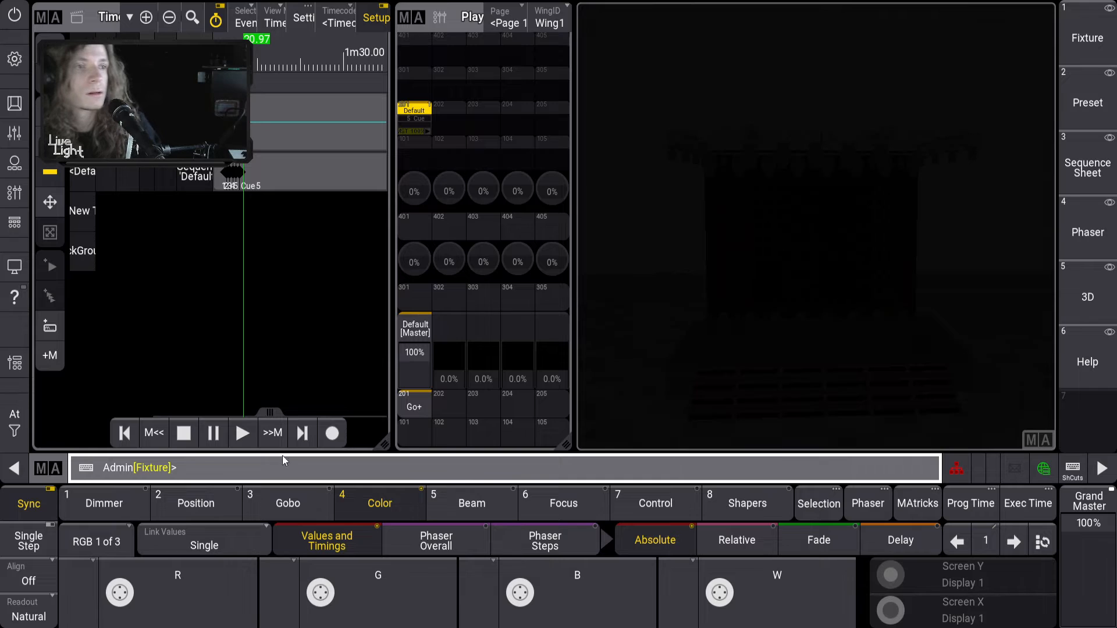
left_click(125, 434)
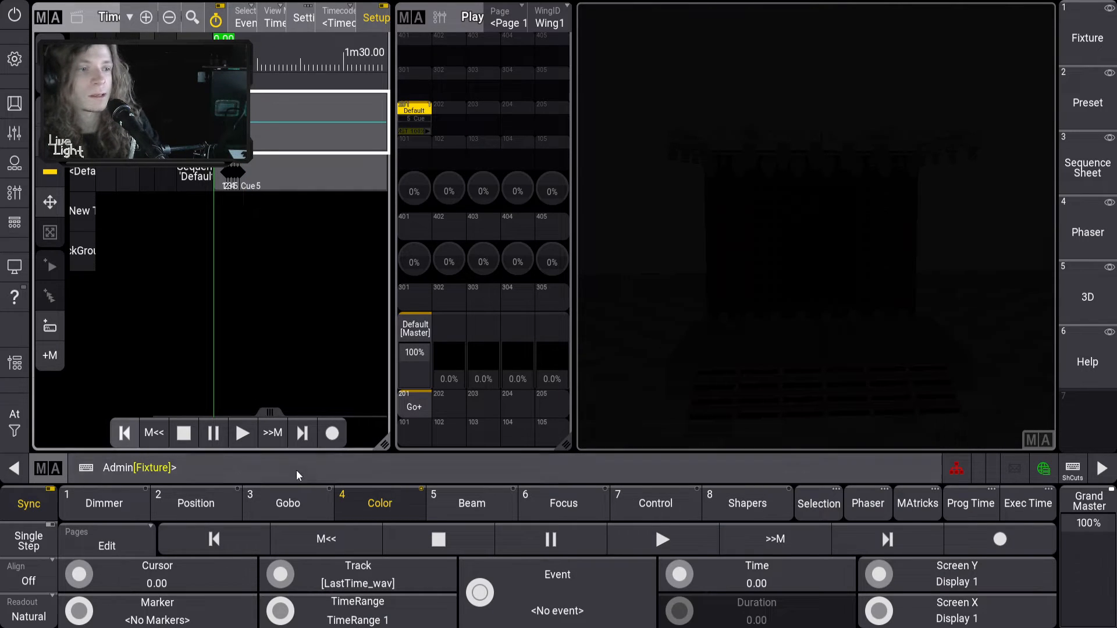
left_click(243, 433)
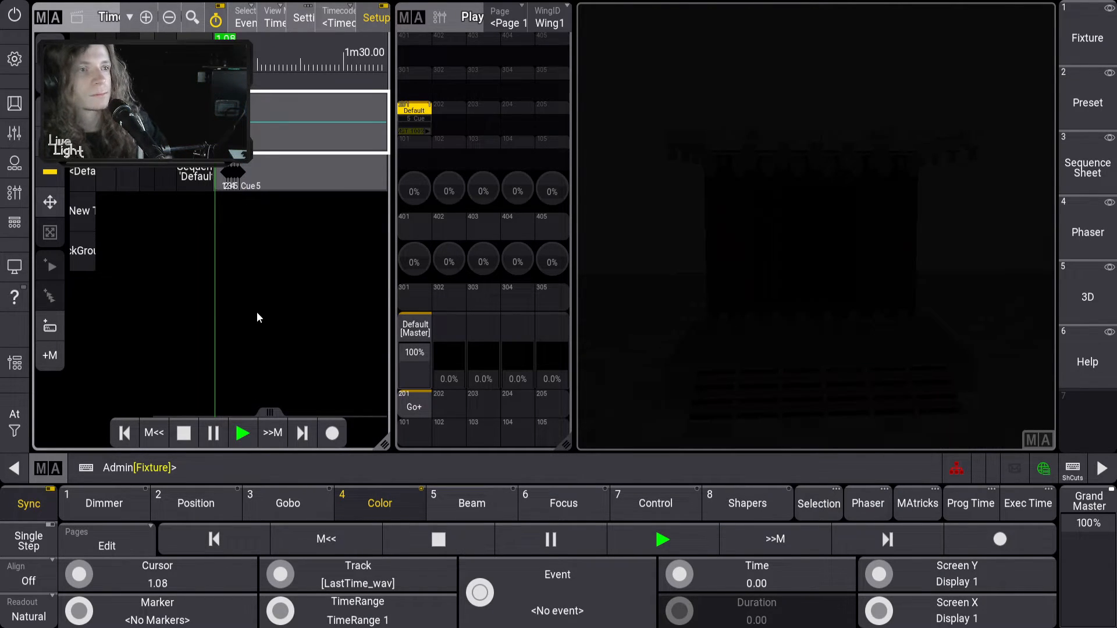